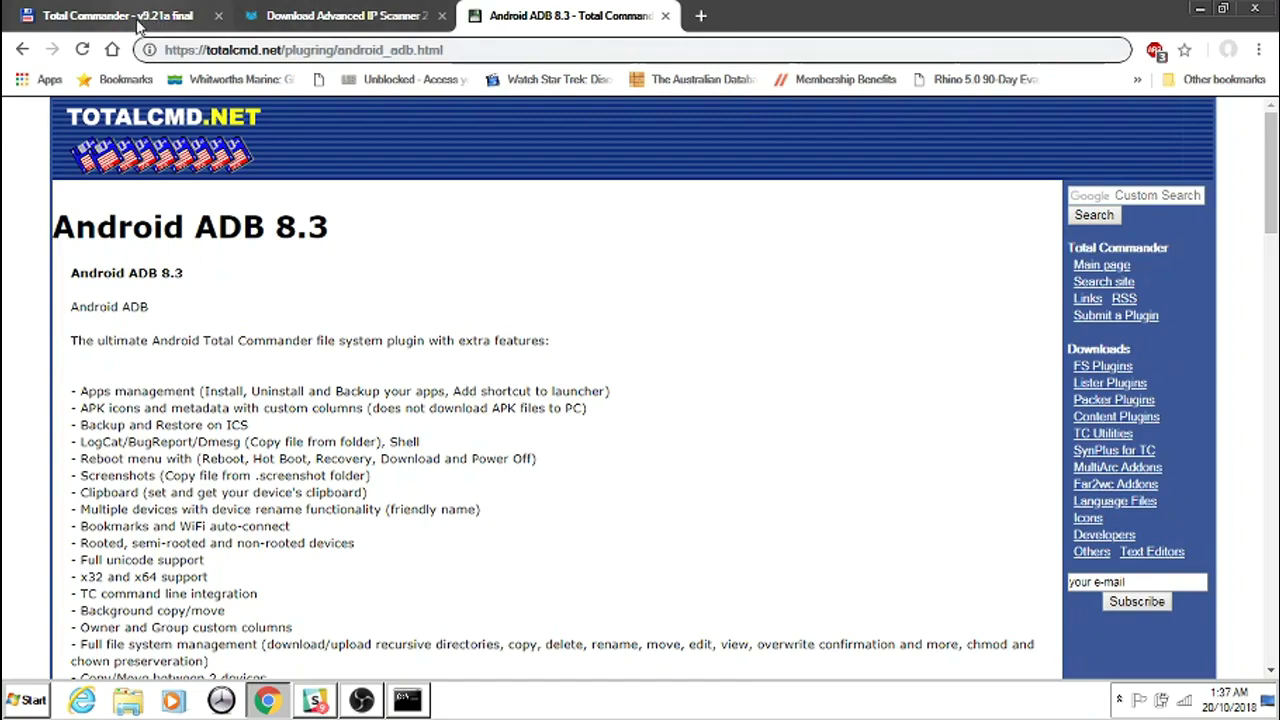
Review the browser pages for Total Commander, Advanced IP Scanner 2.5.3646 and the Android ADB 8.3 plugin.
{"action": "left_click", "coordinate": [120, 16]}
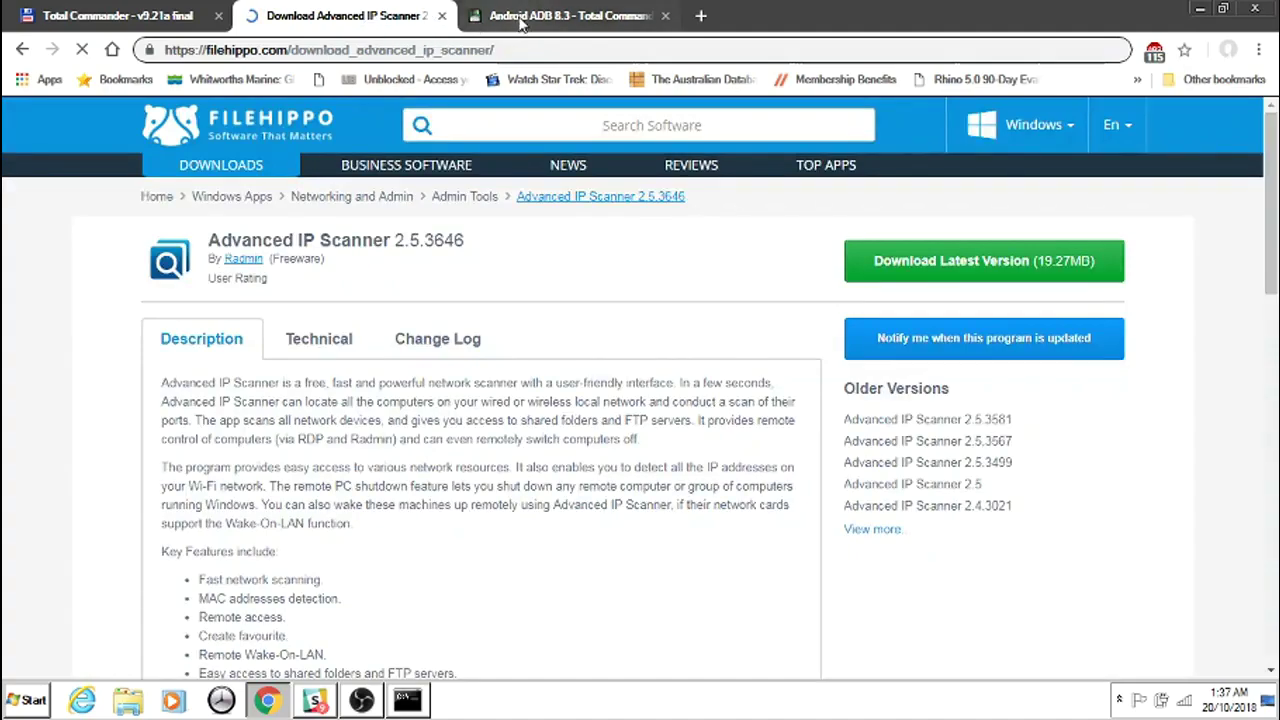
{"action": "left_click", "coordinate": [520, 18]}
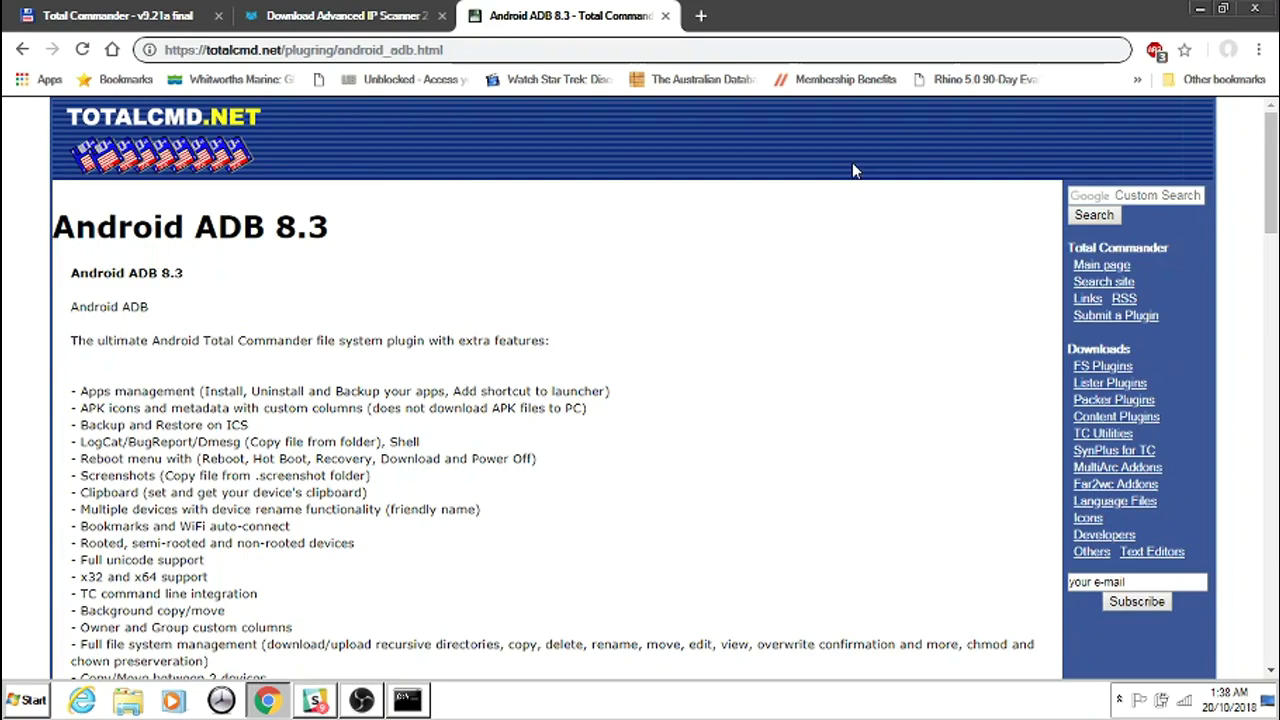
Show the desktop and launch the 64-bit Total Commander, passing its shareware notice with number 2.
{"action": "key", "text": "super+d"}
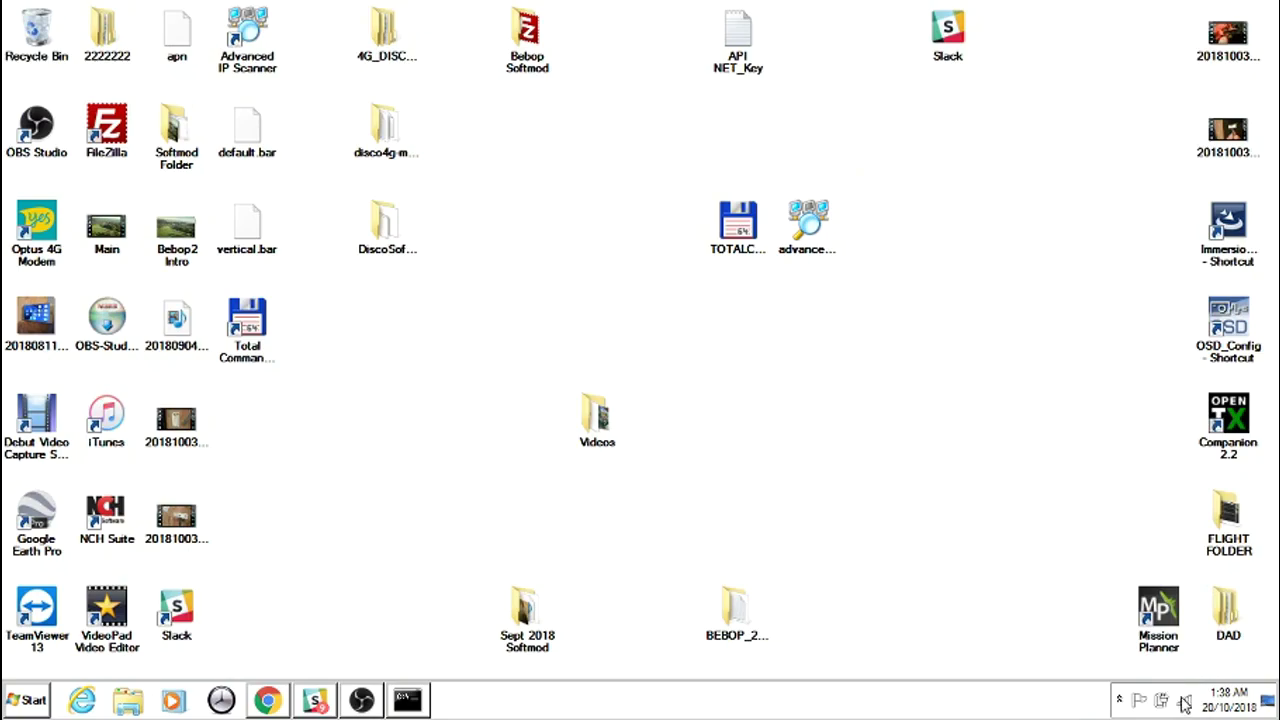
{"action": "mouse_move", "coordinate": [1185, 700]}
{"action": "double_click", "coordinate": [243, 328]}
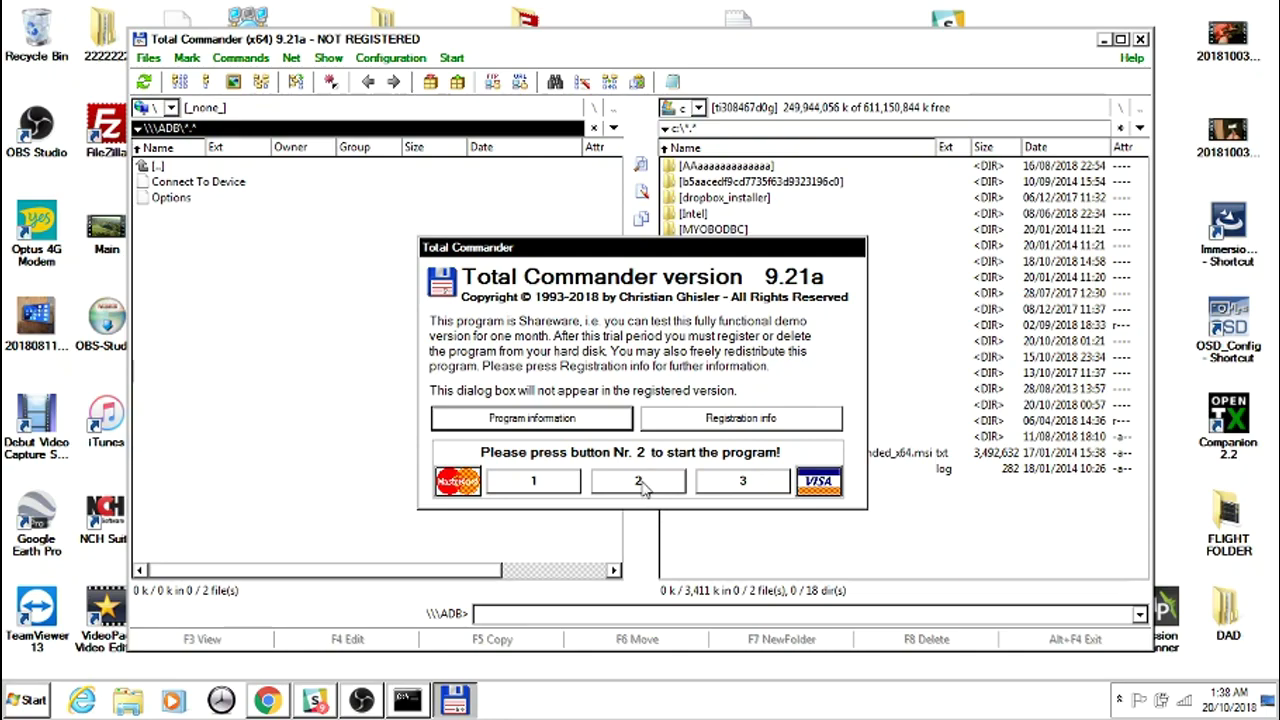
{"action": "left_click", "coordinate": [645, 488]}
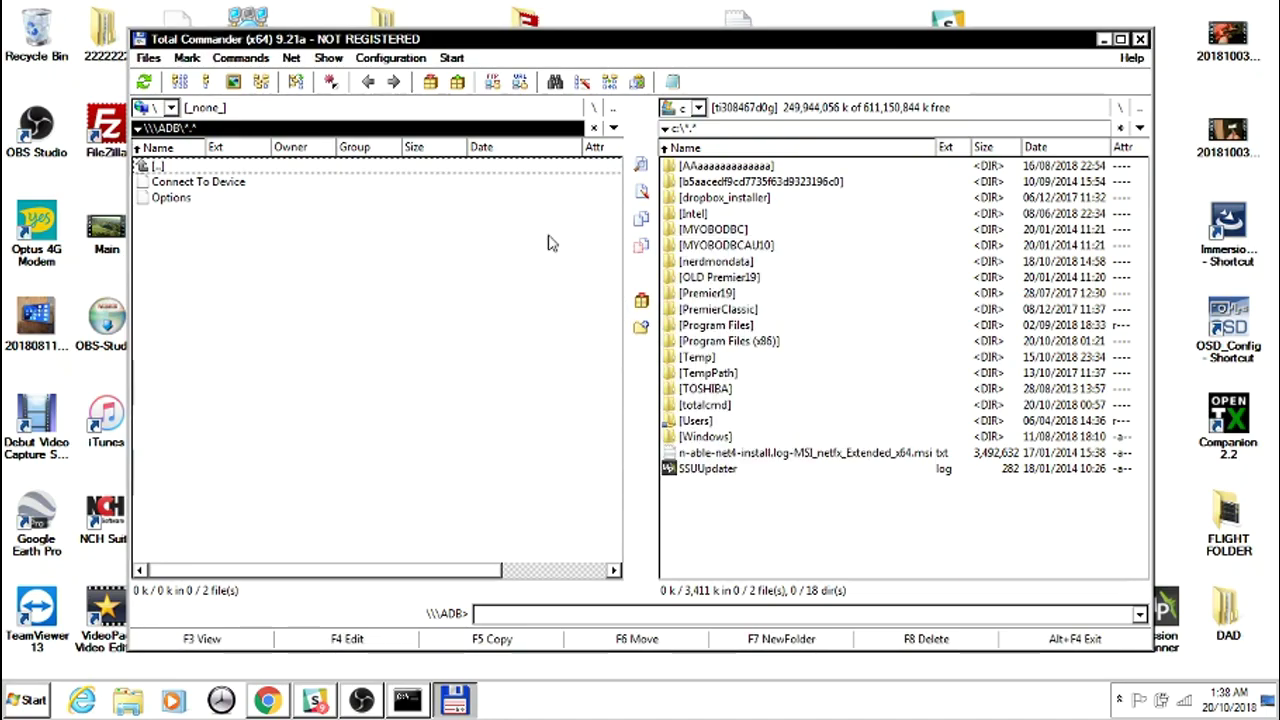
Examine the installed file system plugins in the plugin configuration, cancel without changes and minimise Total Commander.
{"action": "left_click", "coordinate": [388, 58]}
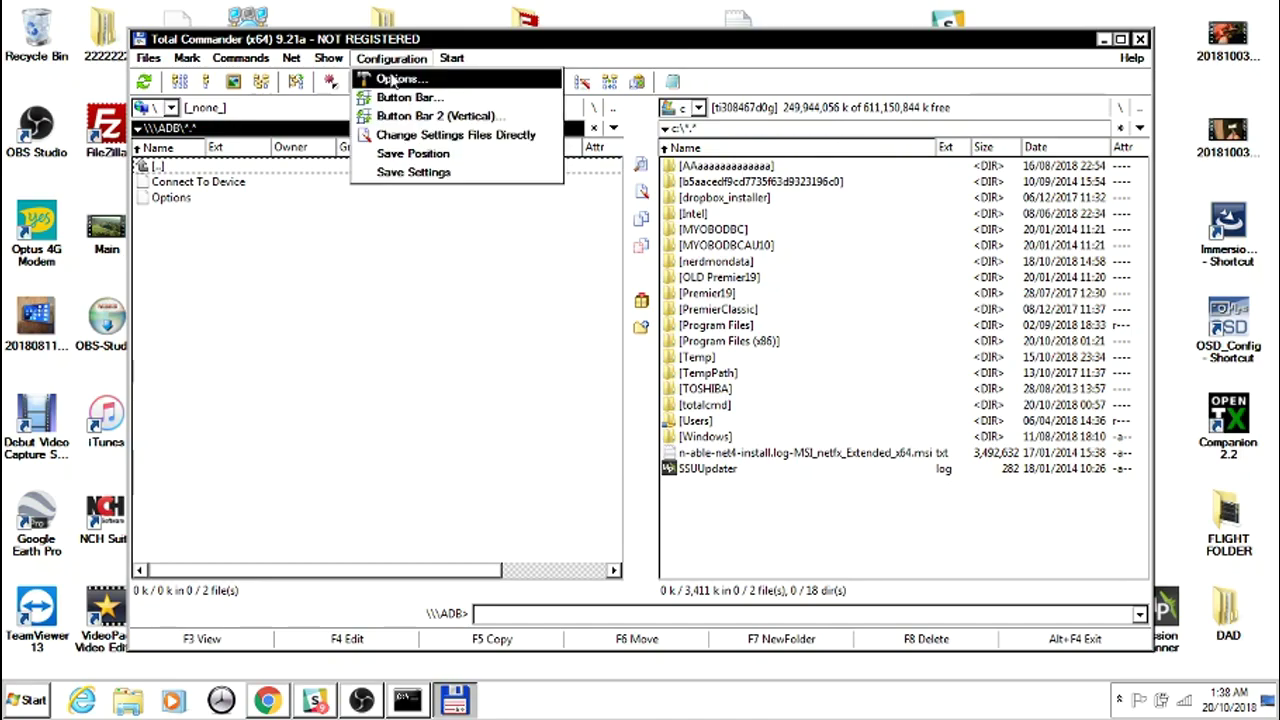
{"action": "left_click", "coordinate": [394, 80]}
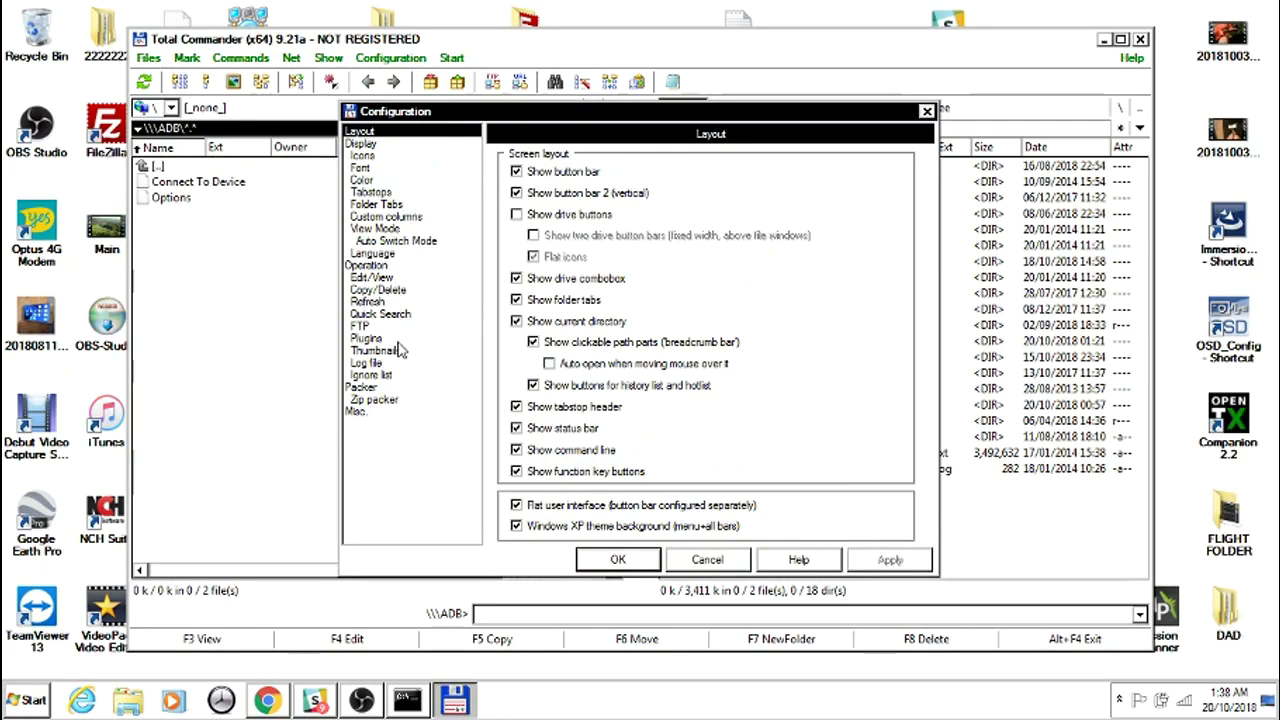
{"action": "left_click", "coordinate": [367, 339]}
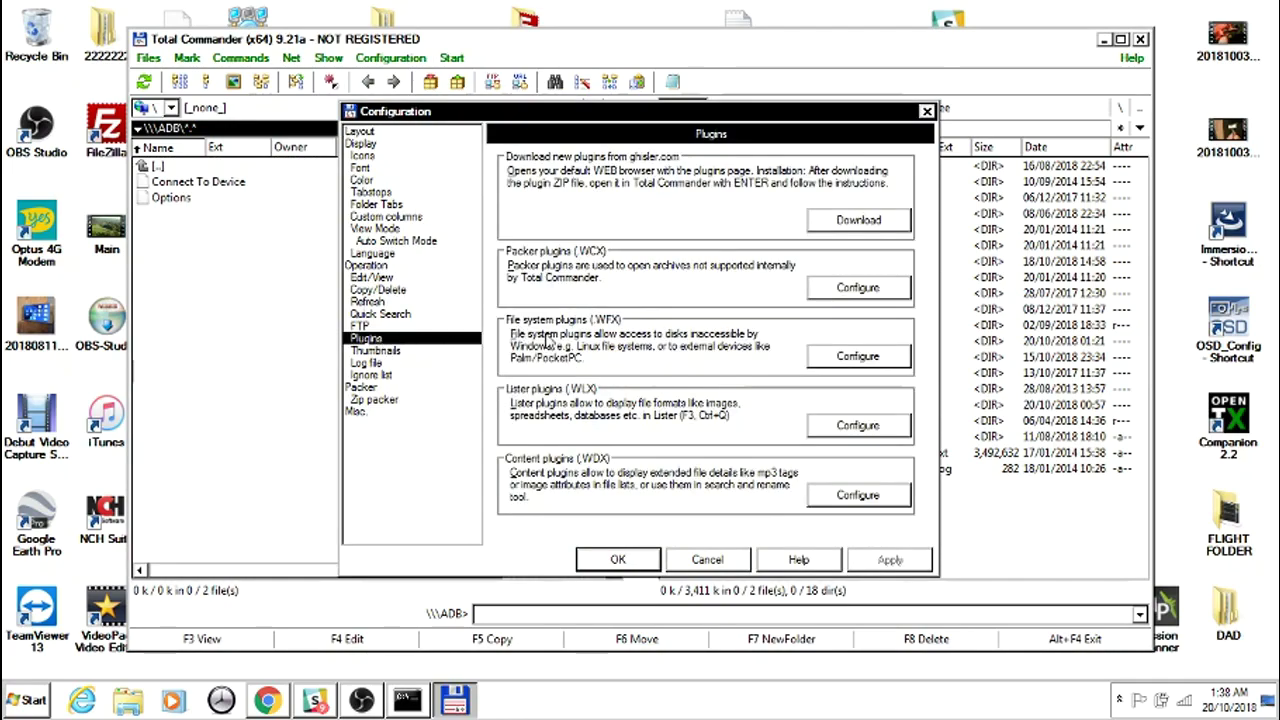
{"action": "left_click", "coordinate": [845, 360]}
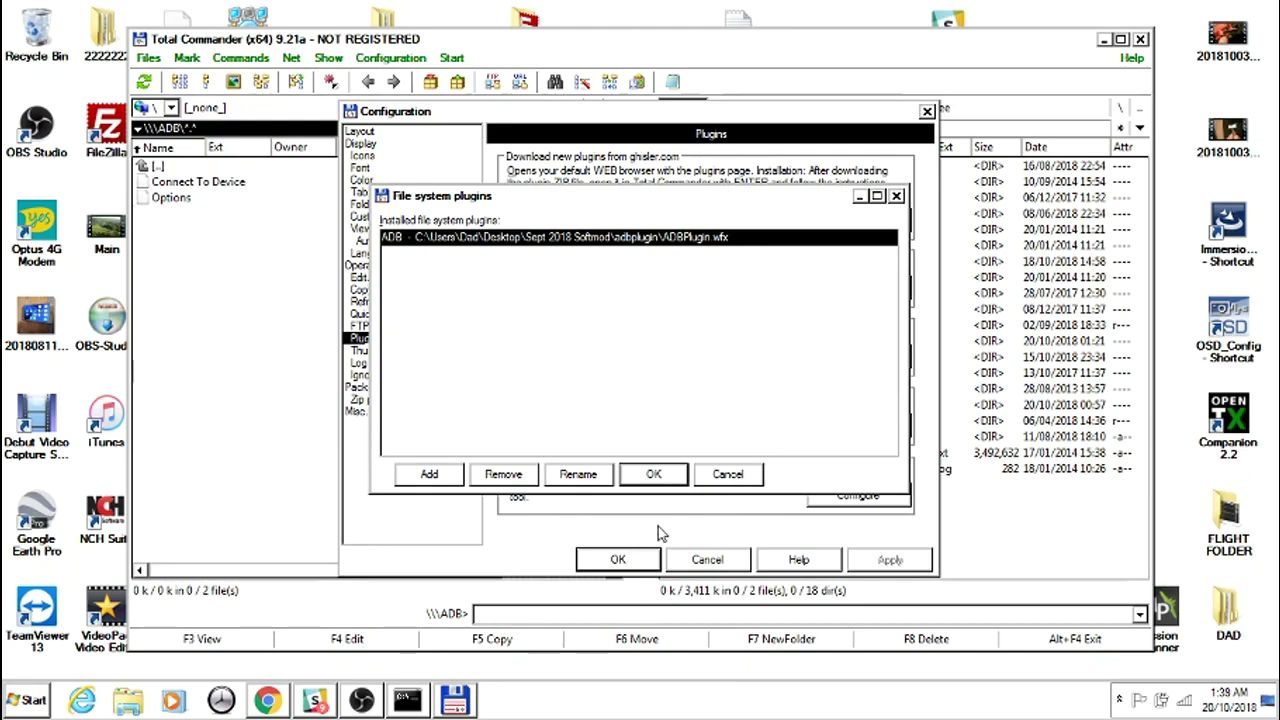
{"action": "left_click", "coordinate": [722, 478]}
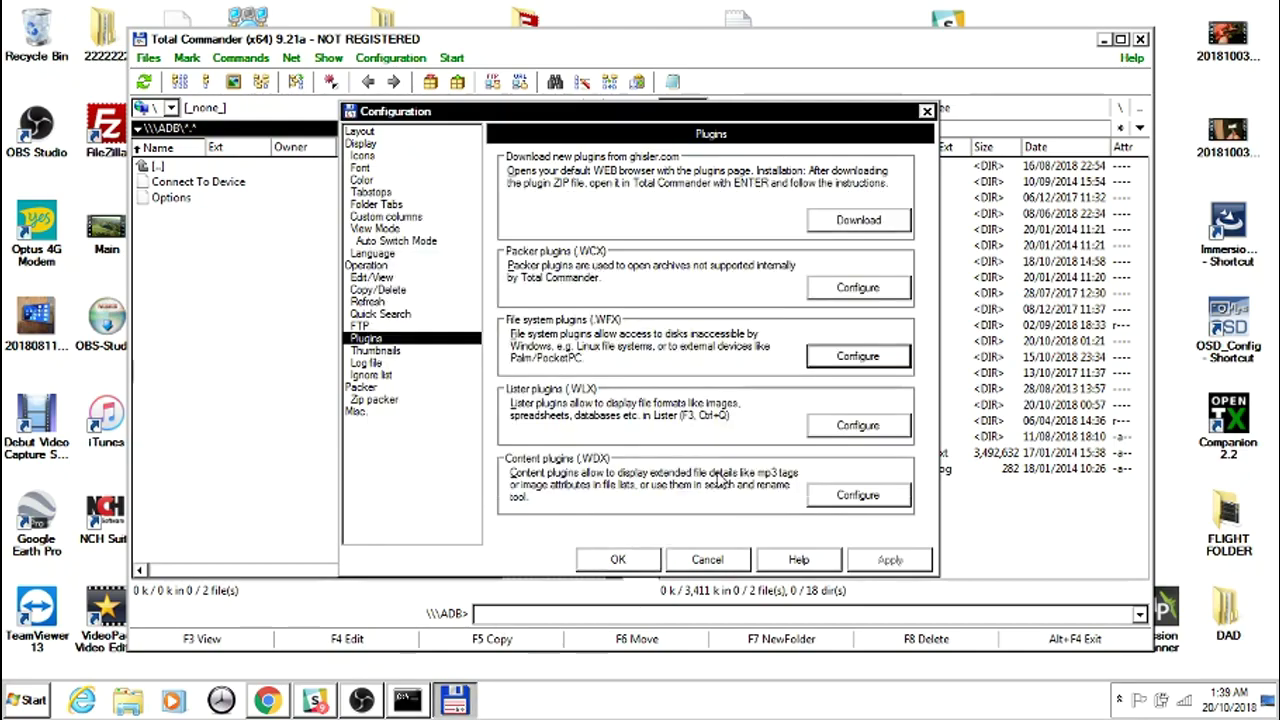
{"action": "left_click", "coordinate": [712, 561]}
{"action": "key", "text": "alt+F4"}
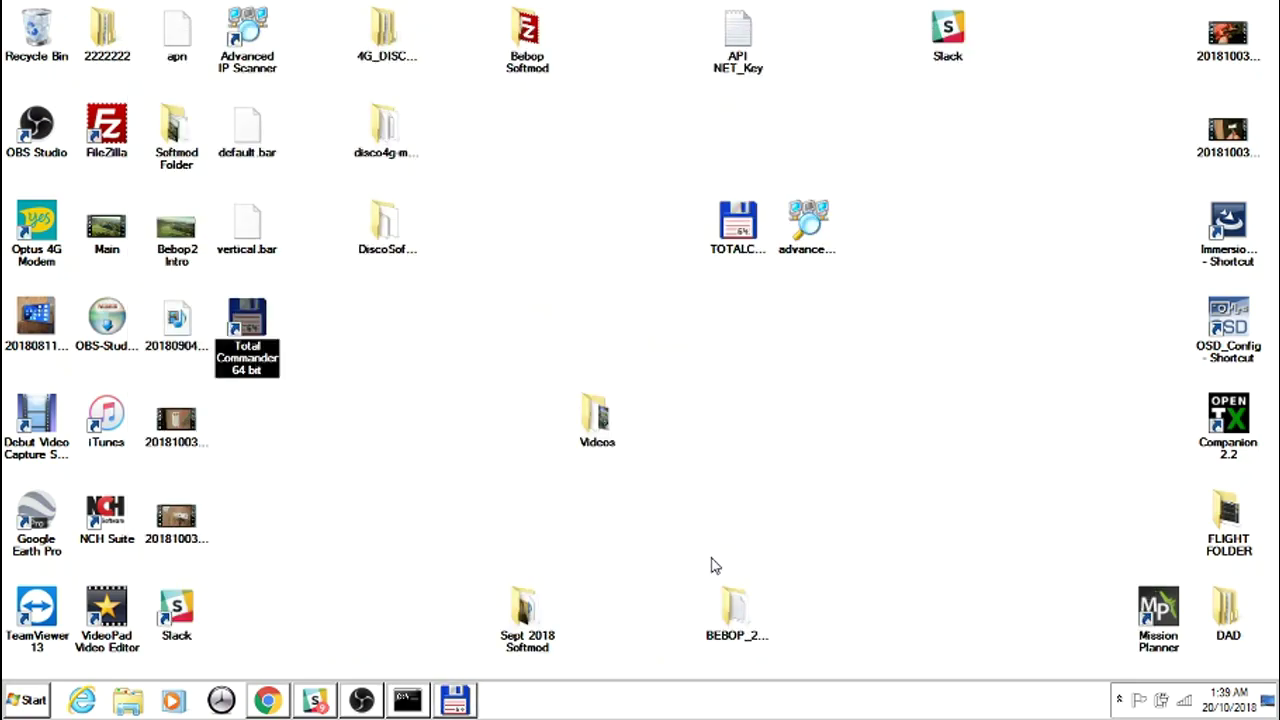
Open the adbplugin folder inside the desktop's Sept 2018 Softmod folder and copy its full path.
{"action": "double_click", "coordinate": [507, 620]}
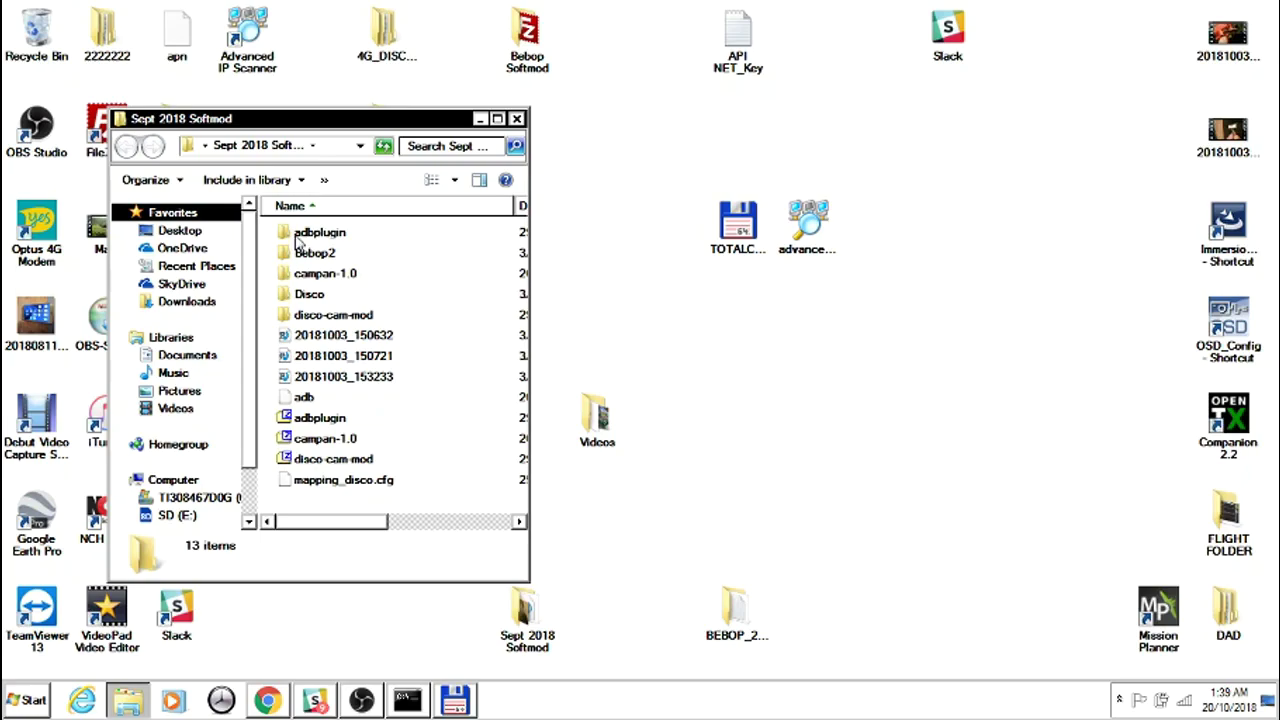
{"action": "double_click", "coordinate": [300, 234]}
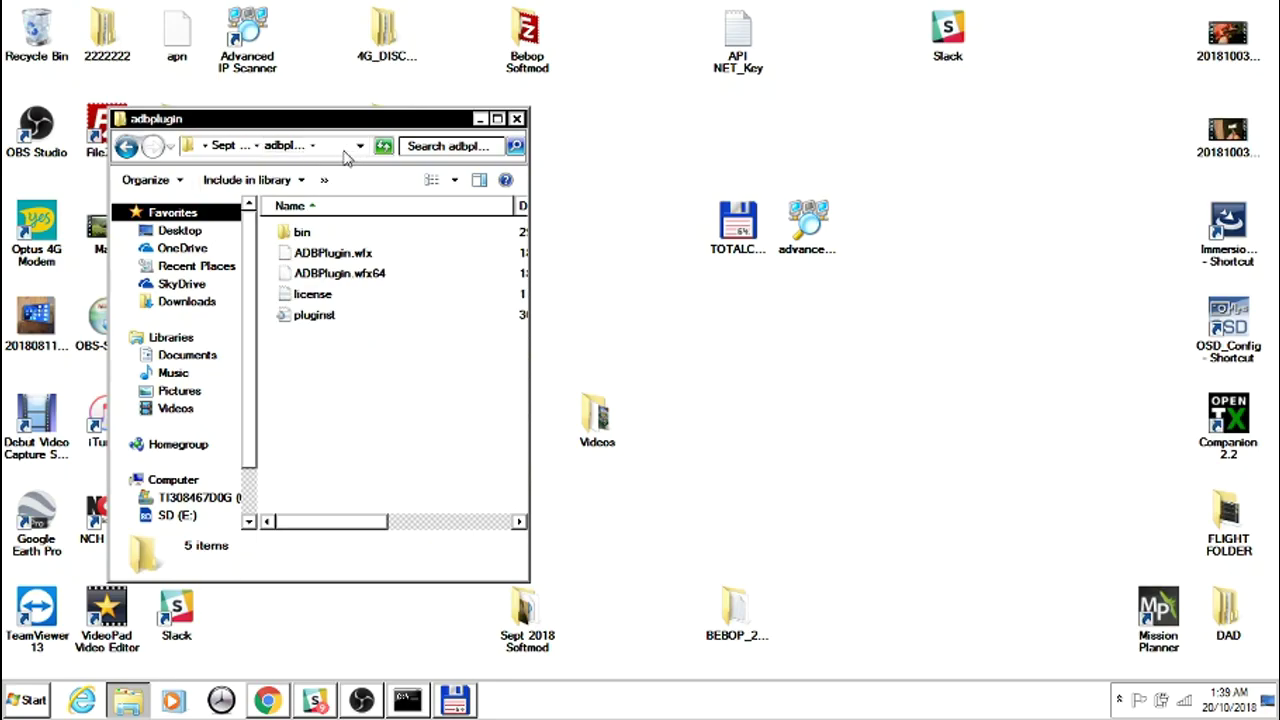
{"action": "left_click", "coordinate": [345, 148]}
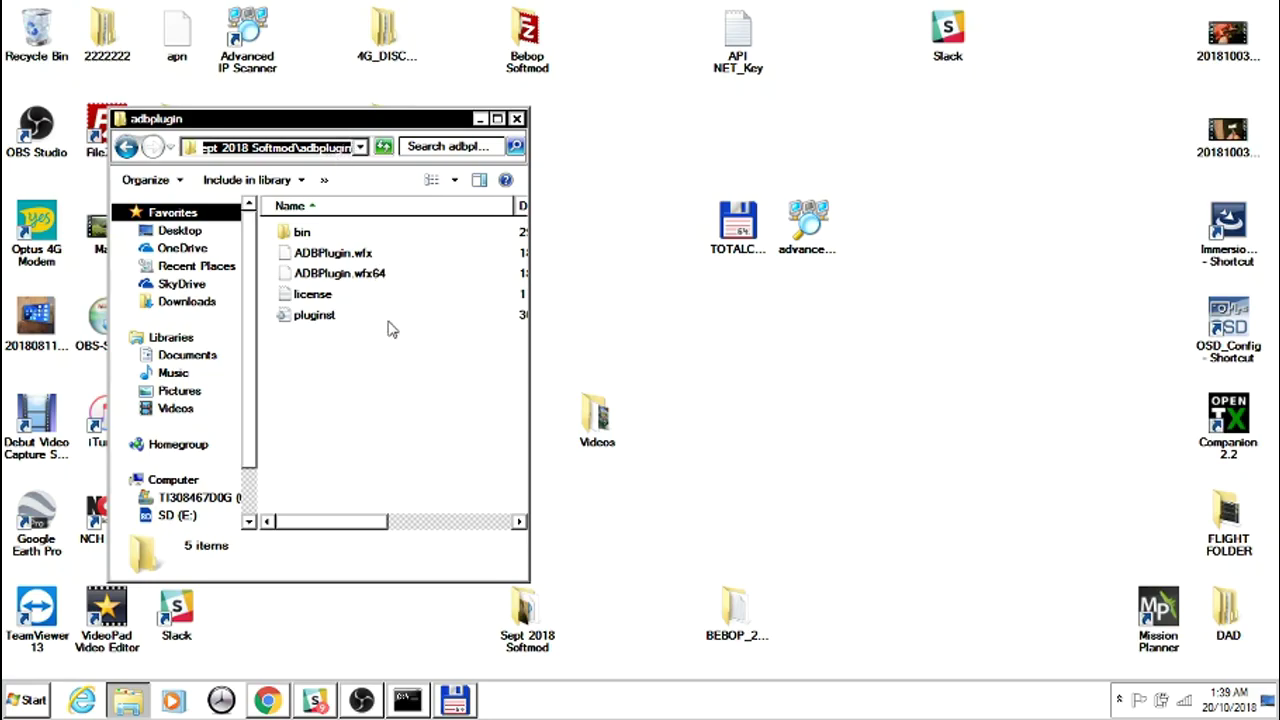
Switch back to Total Commander and start adding a file system plugin from the plugin configuration.
{"action": "left_click", "coordinate": [455, 700]}
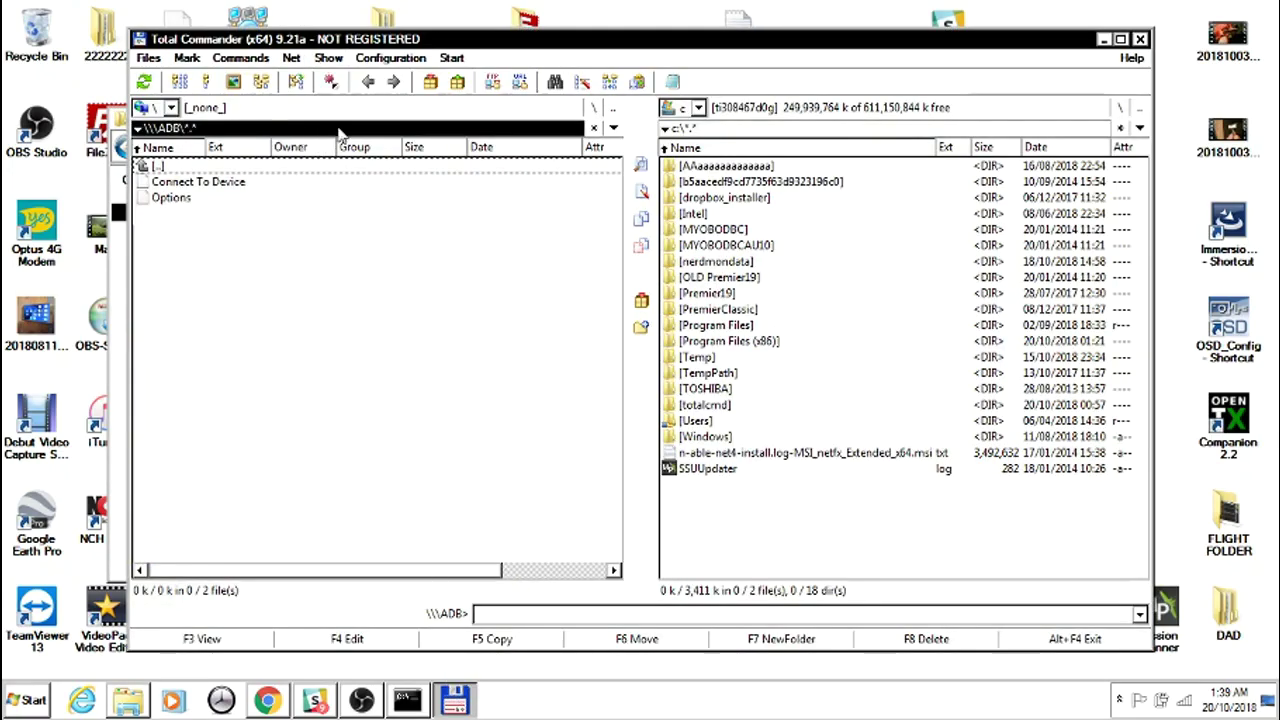
{"action": "left_click", "coordinate": [388, 60]}
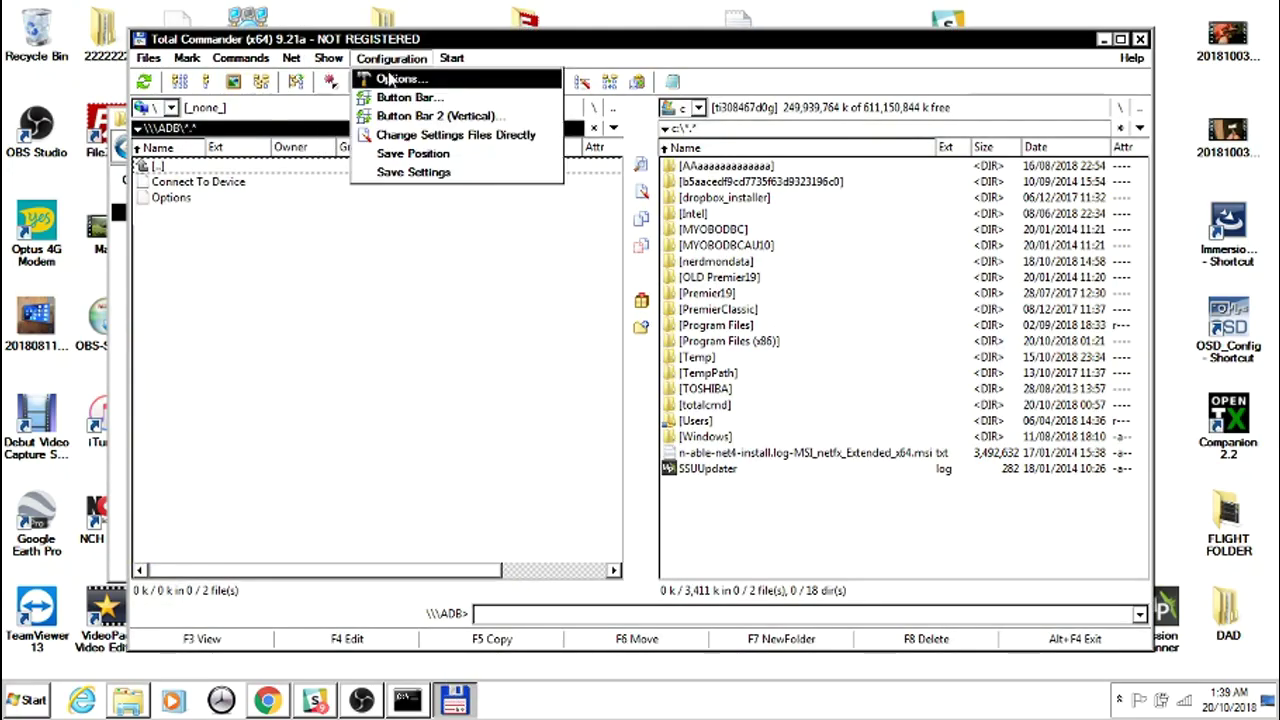
{"action": "left_click", "coordinate": [392, 77]}
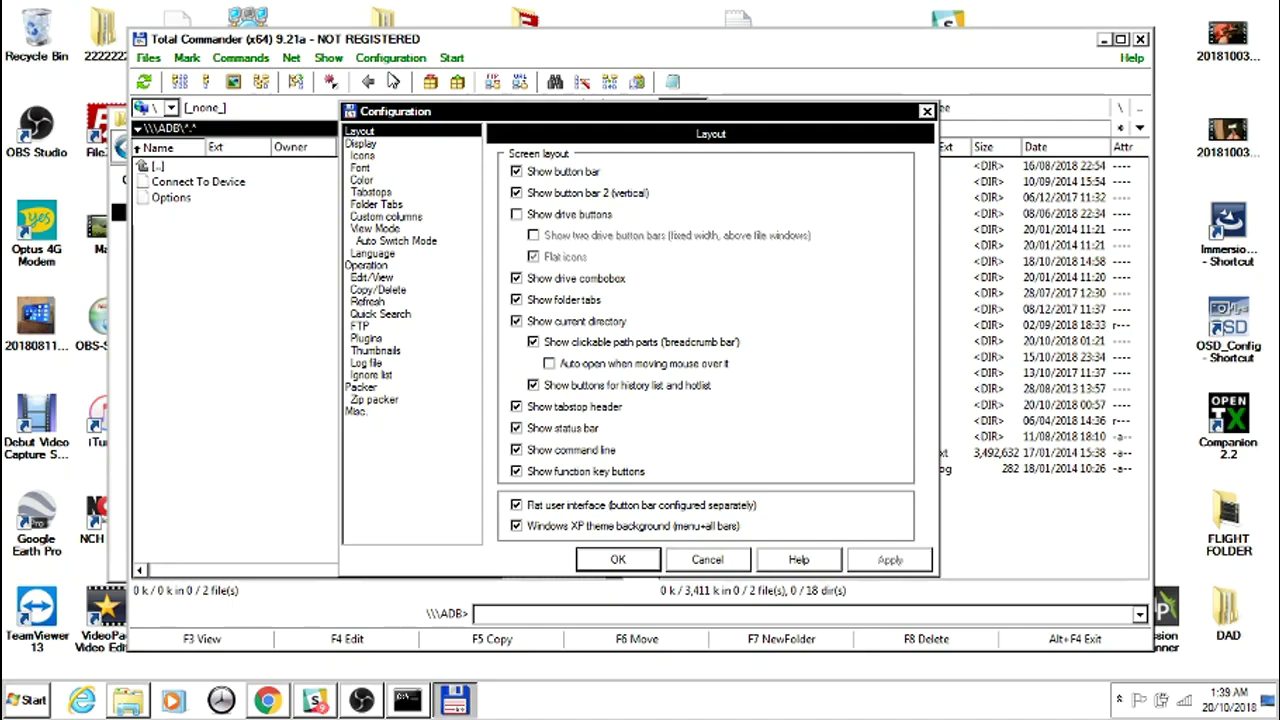
{"action": "left_click", "coordinate": [368, 339]}
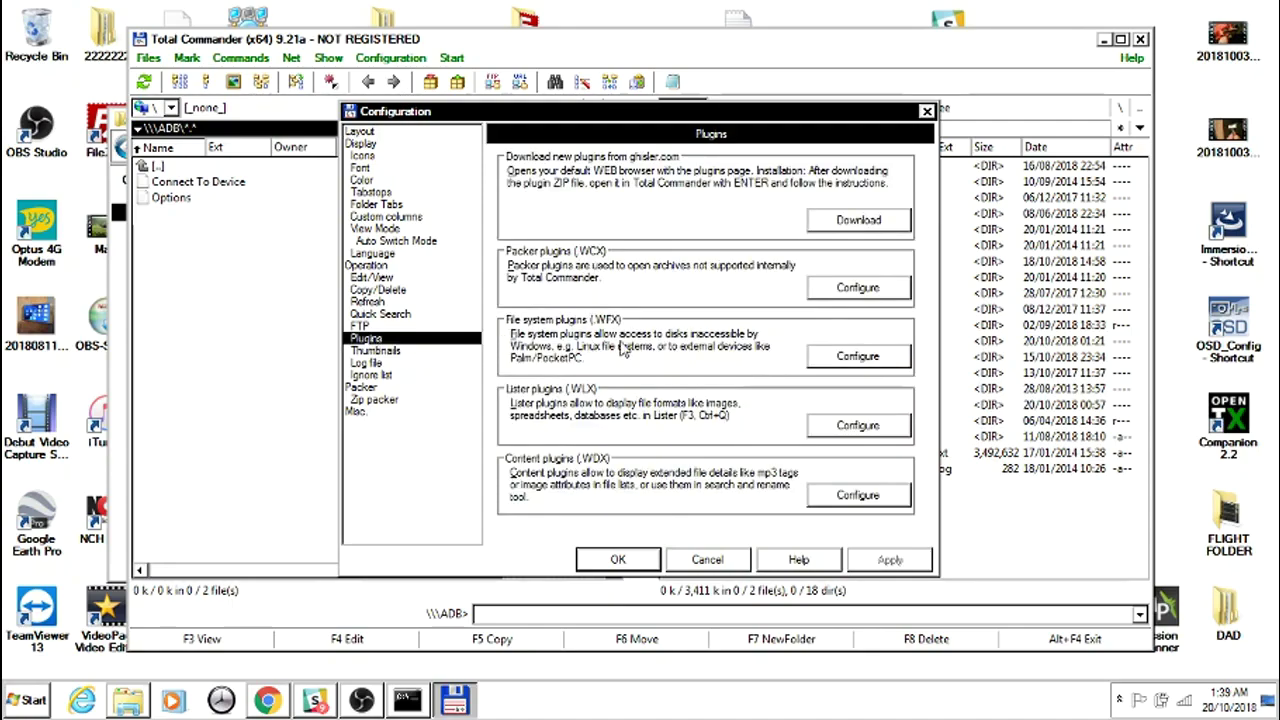
{"action": "left_click", "coordinate": [849, 357]}
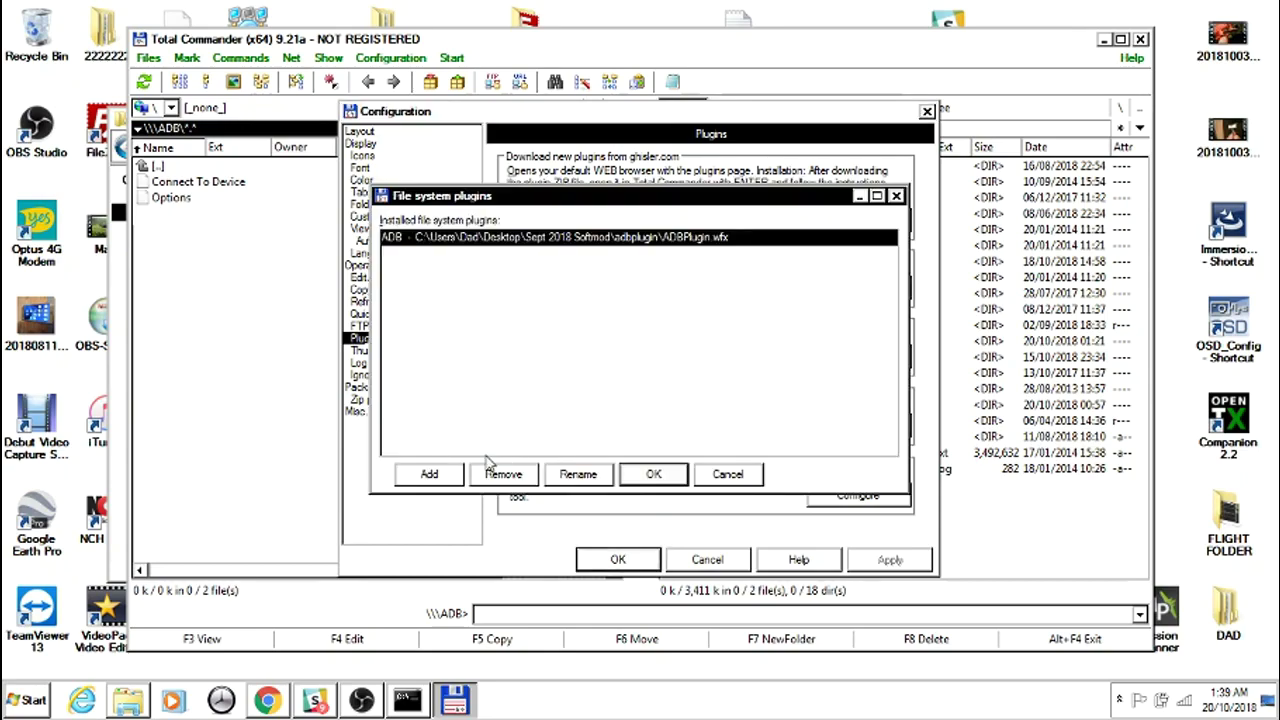
{"action": "left_click", "coordinate": [420, 476]}
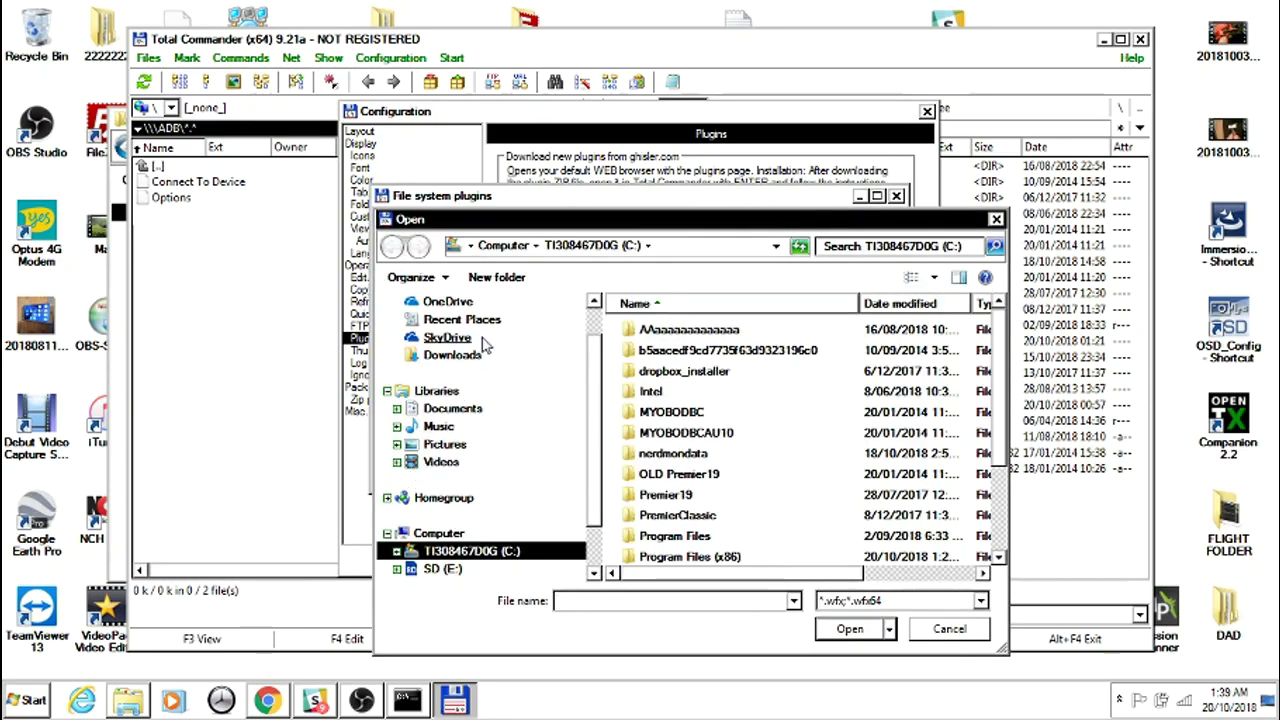
Try to add ADBPlugin.wfx64 from the Sept 2018 Softmod\adbplugin folder, cancelling the plugin name prompt.
{"action": "left_click", "coordinate": [694, 245]}
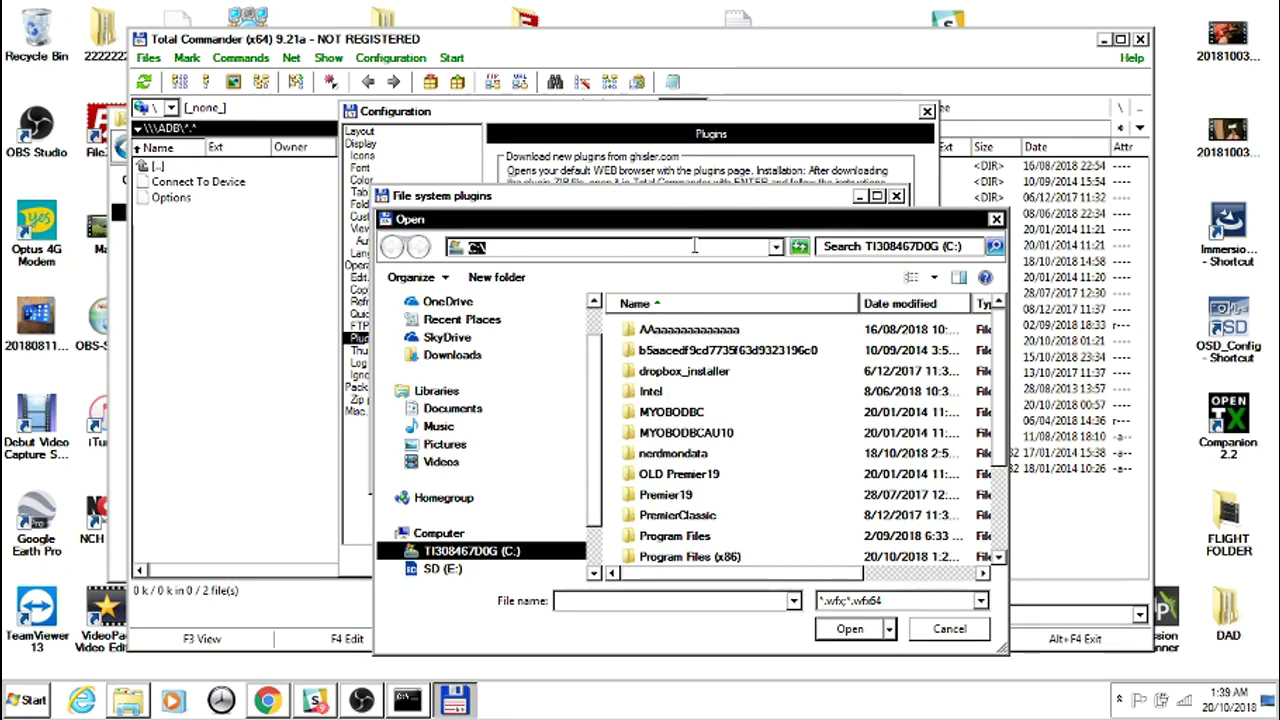
{"action": "type", "text": "C:\\Users\\Dad\\Desktop\\Sept 2018 Softmod\\adbplugin"}
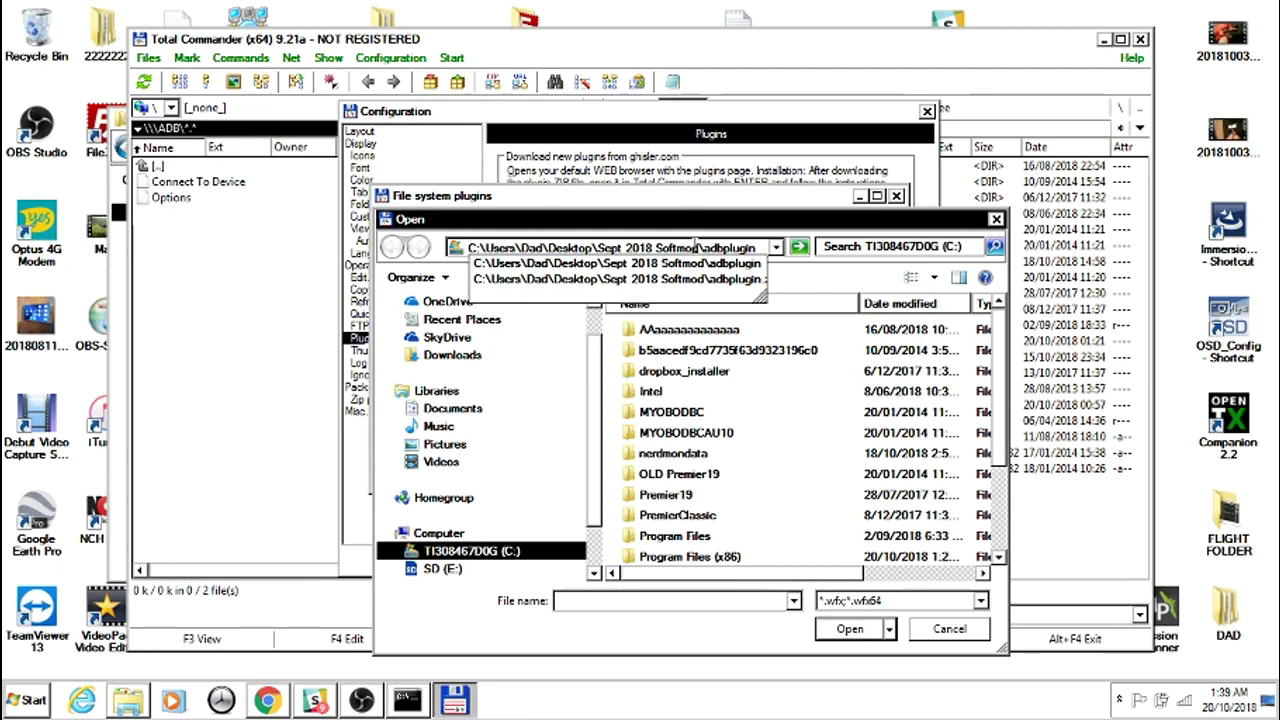
{"action": "key", "text": "Return"}
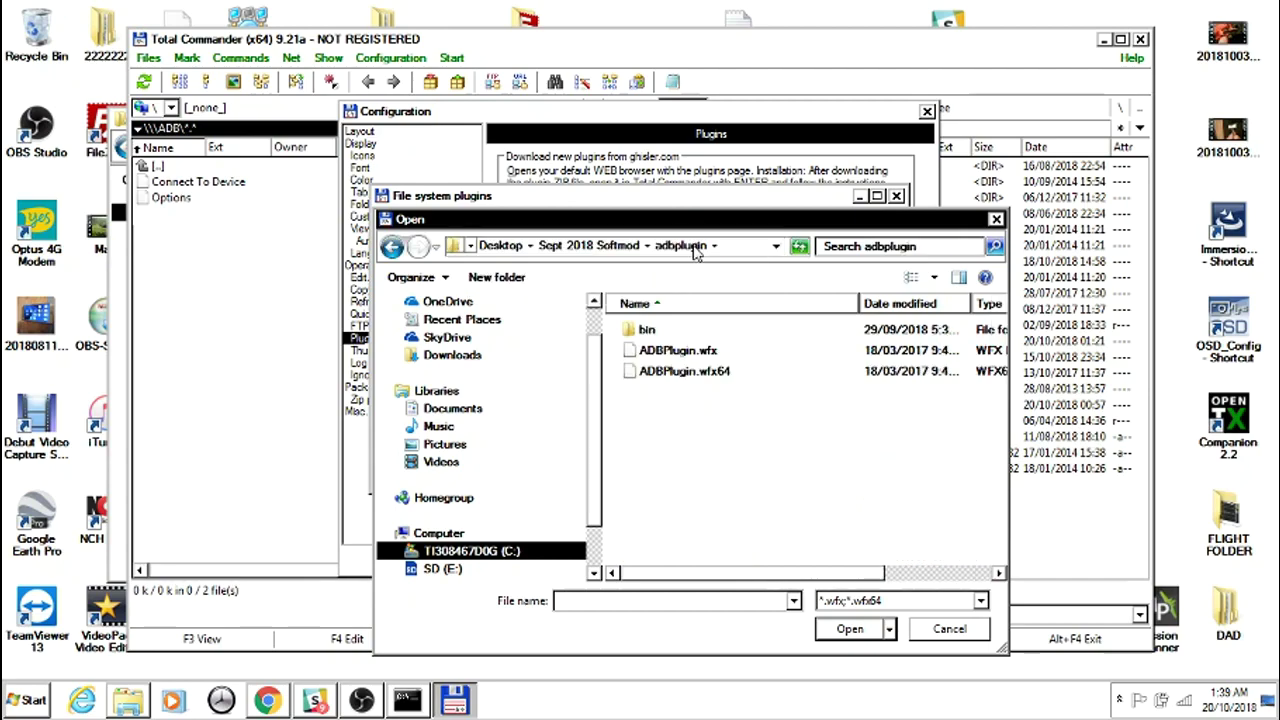
{"action": "left_click", "coordinate": [668, 373]}
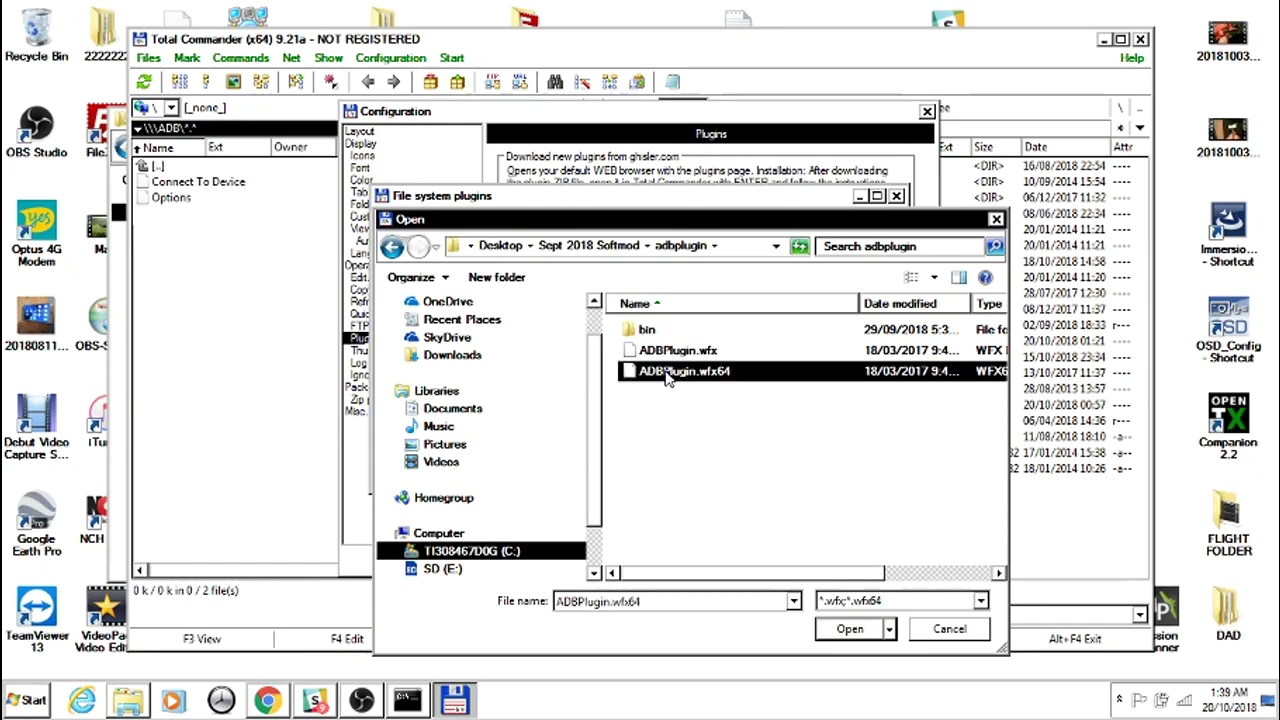
{"action": "double_click", "coordinate": [668, 373]}
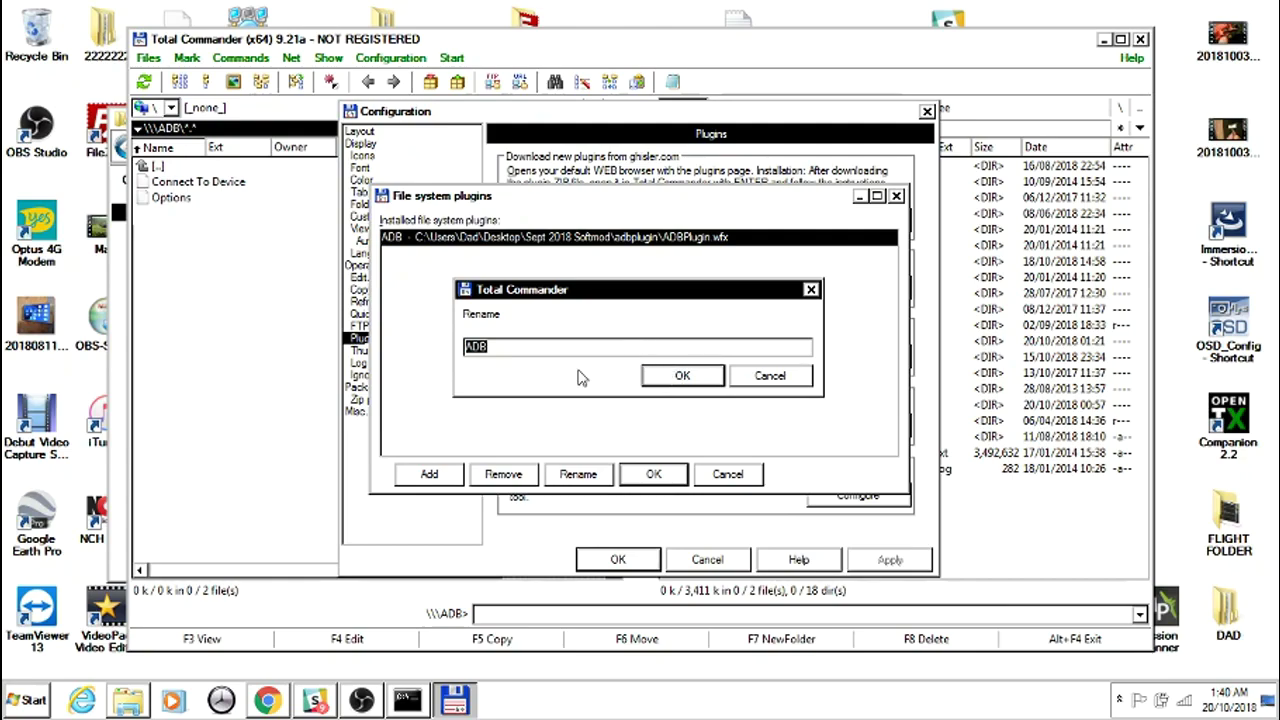
{"action": "left_click", "coordinate": [757, 385]}
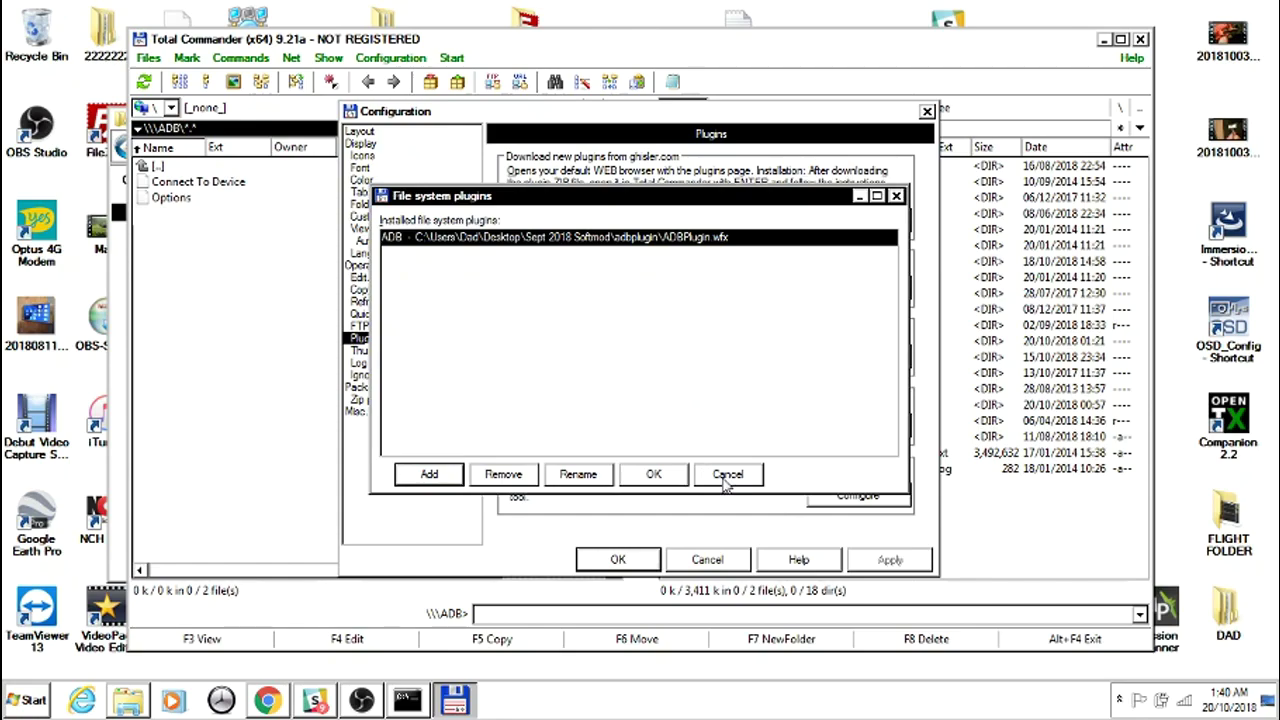
Confirm the plugin configuration and clear the Total Commander and adbplugin folder windows from the desktop.
{"action": "left_click", "coordinate": [666, 476]}
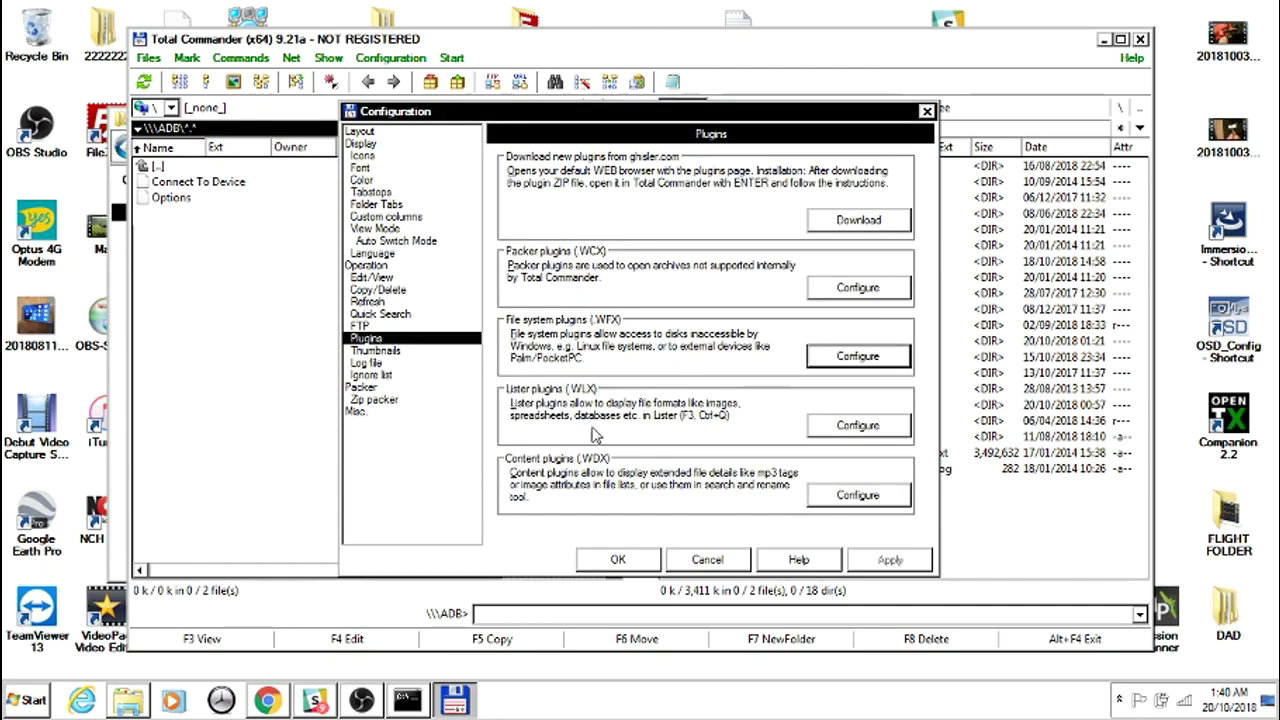
{"action": "left_click", "coordinate": [605, 559]}
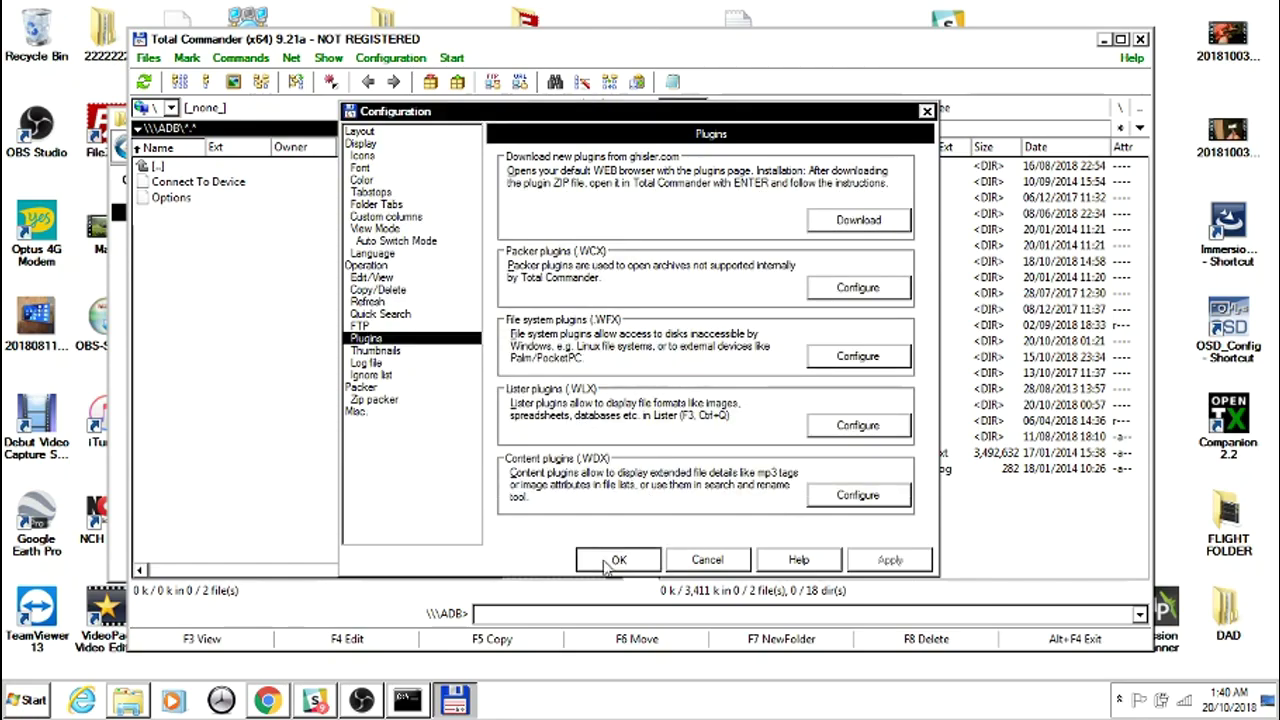
{"action": "left_click", "coordinate": [1104, 41]}
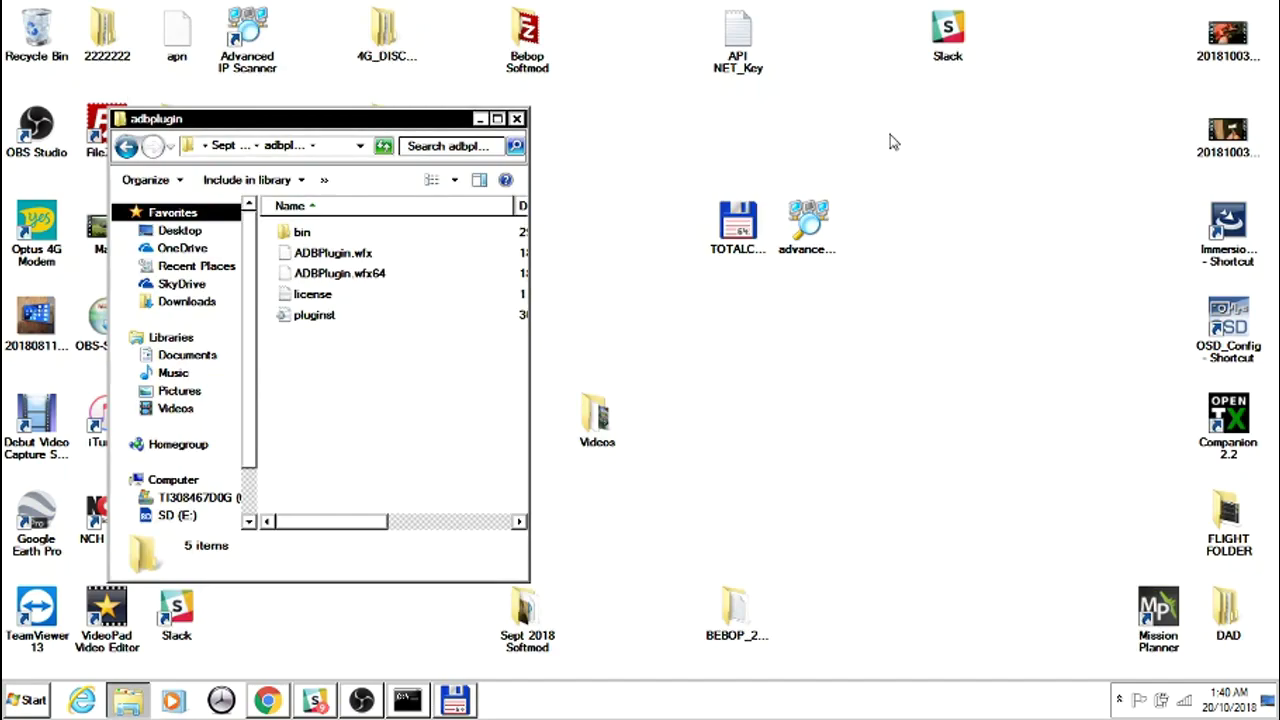
{"action": "left_click", "coordinate": [516, 119]}
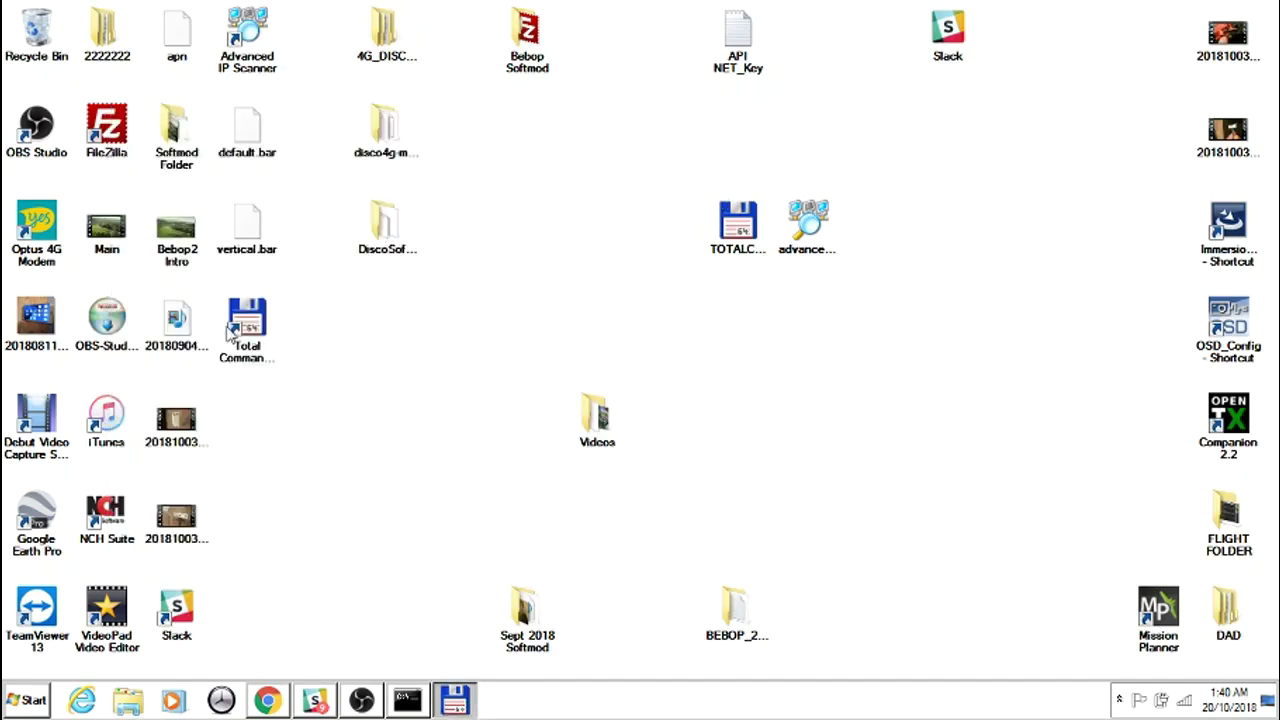
Launch Advanced IP Scanner and connect the computer to the DISCO-039550 wireless network.
{"action": "double_click", "coordinate": [250, 30]}
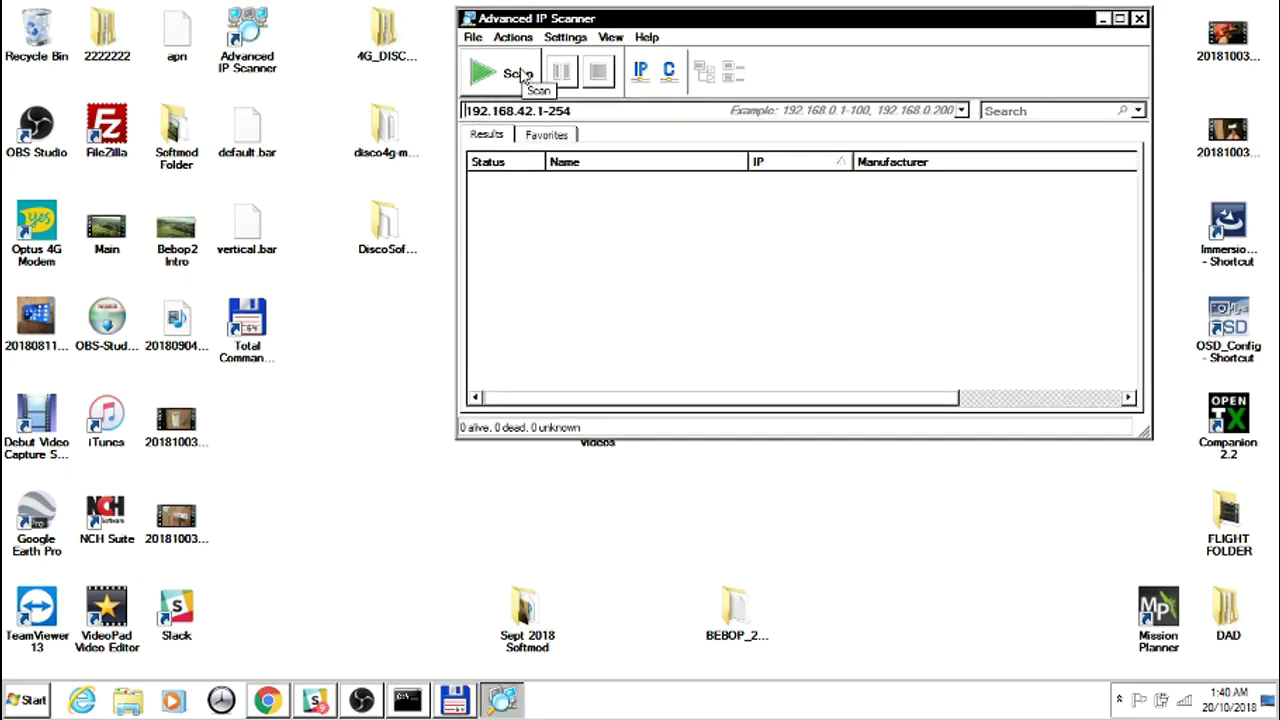
{"action": "left_click", "coordinate": [1186, 703]}
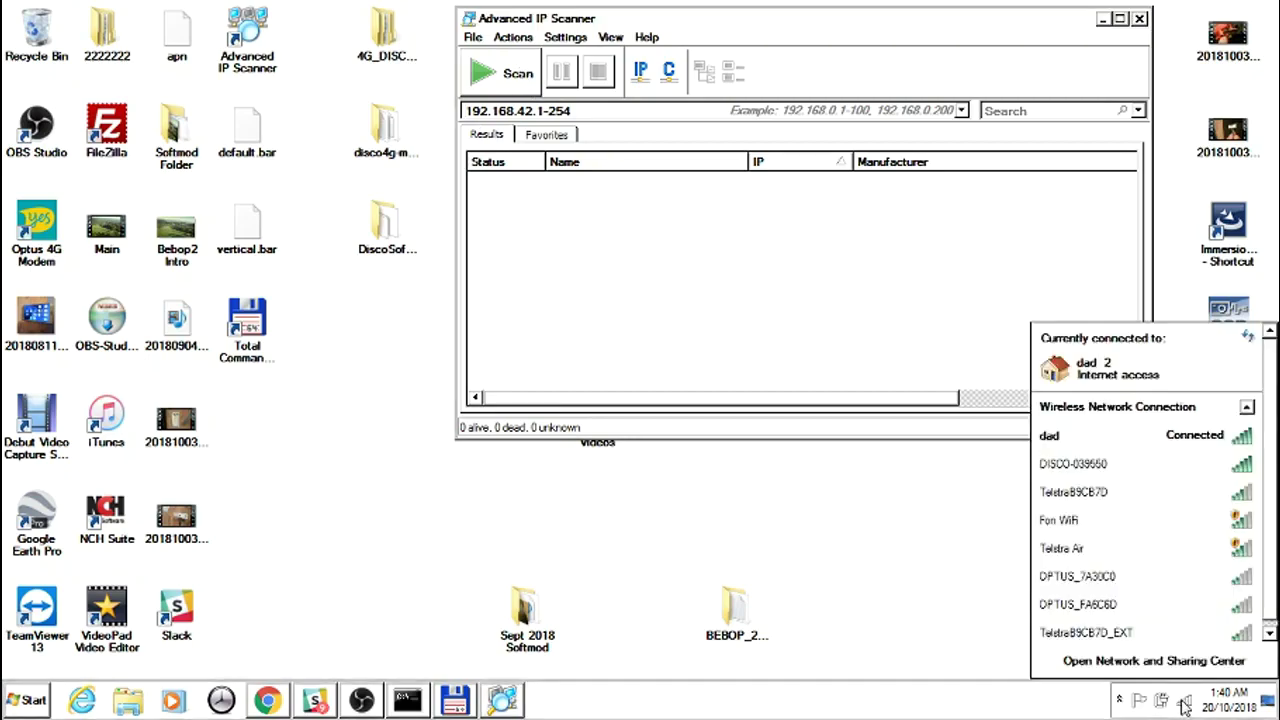
{"action": "left_click", "coordinate": [1120, 472]}
{"action": "left_click", "coordinate": [1218, 492]}
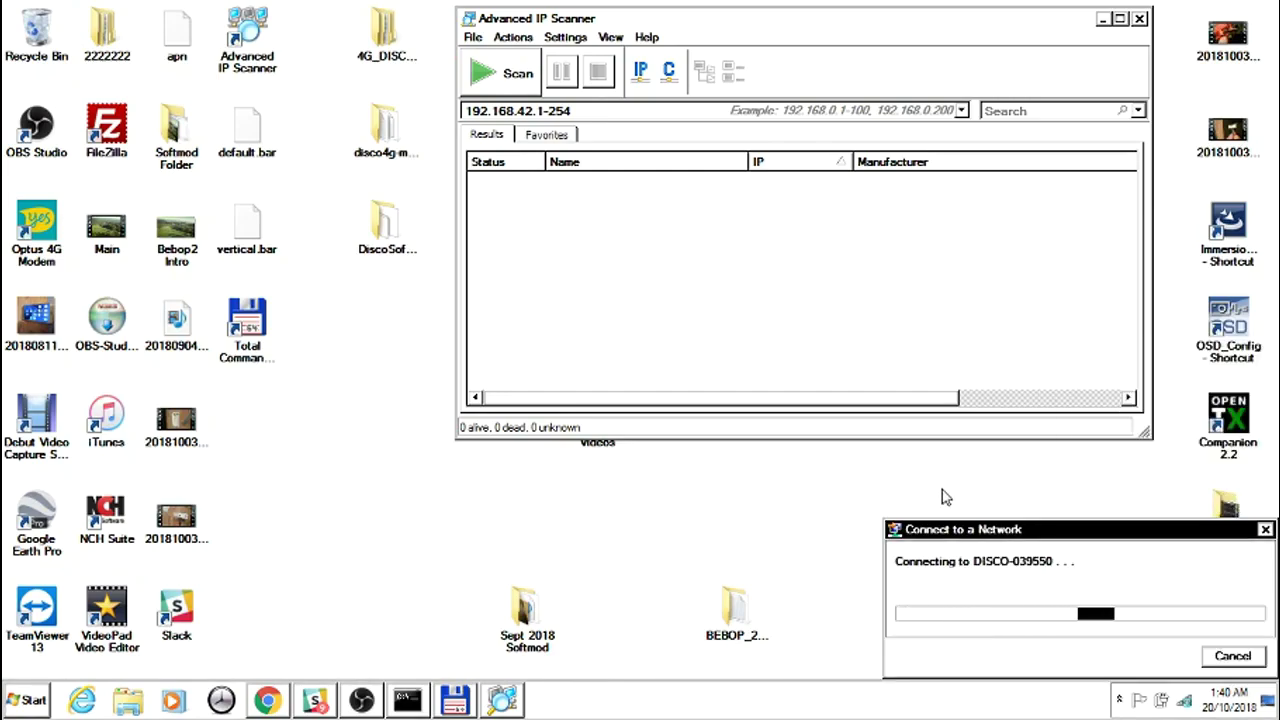
Scan the address range 192.168.42.1-254 for devices on the drone's network.
{"action": "left_click", "coordinate": [483, 78]}
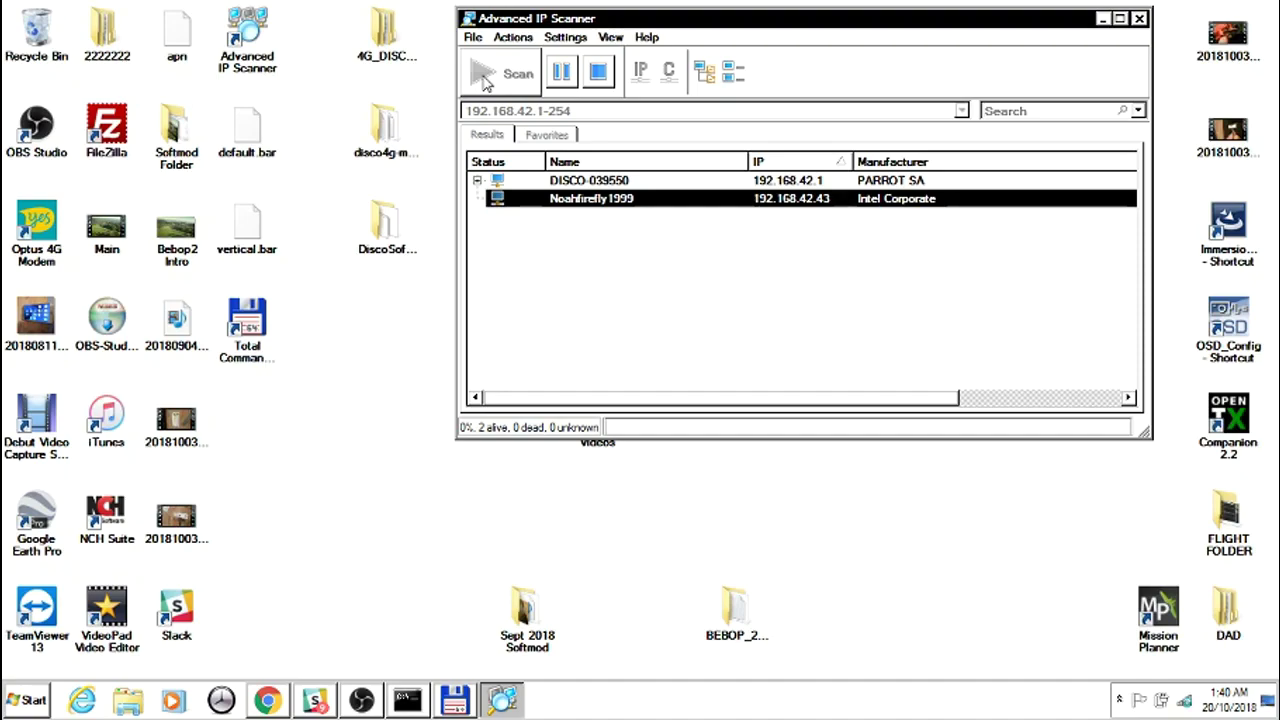
{"action": "left_click", "coordinate": [485, 83]}
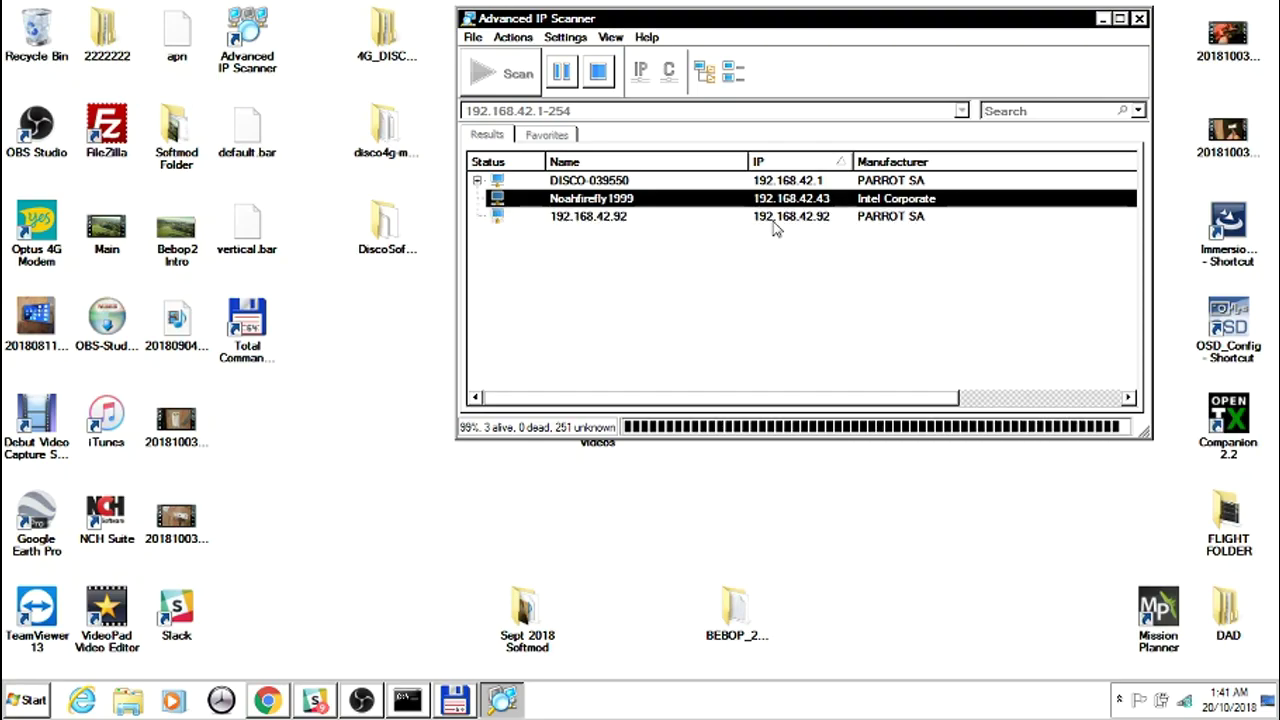
Sort the network scan results by manufacturer and close Advanced IP Scanner.
{"action": "left_click", "coordinate": [880, 161]}
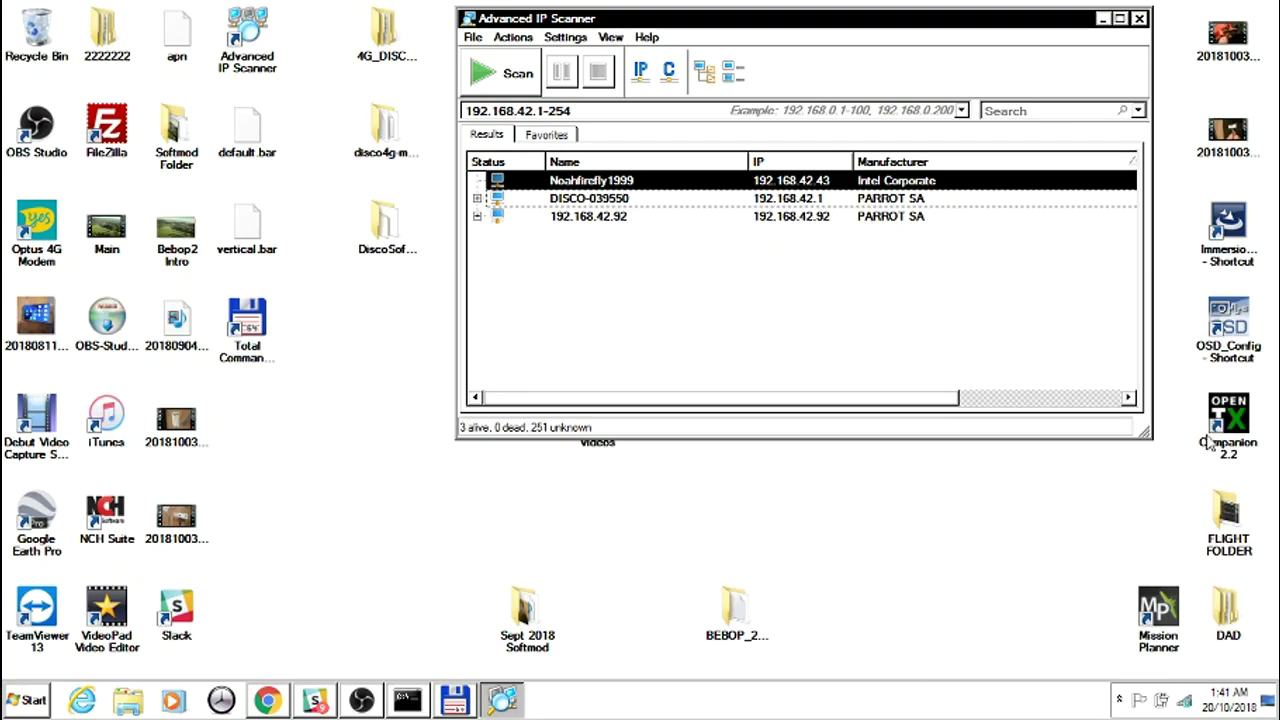
{"action": "left_click", "coordinate": [1139, 20]}
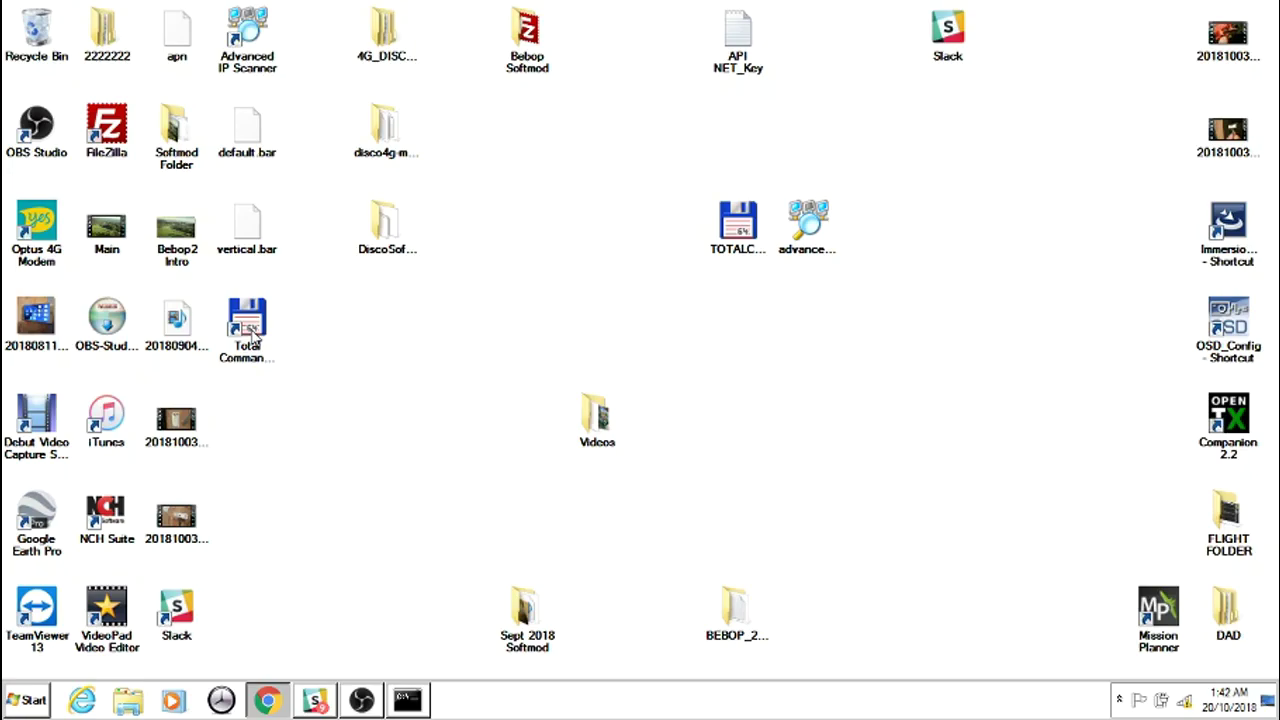
Launch Total Commander past its shareware notice and open the ADB folder under Network.
{"action": "double_click", "coordinate": [247, 330]}
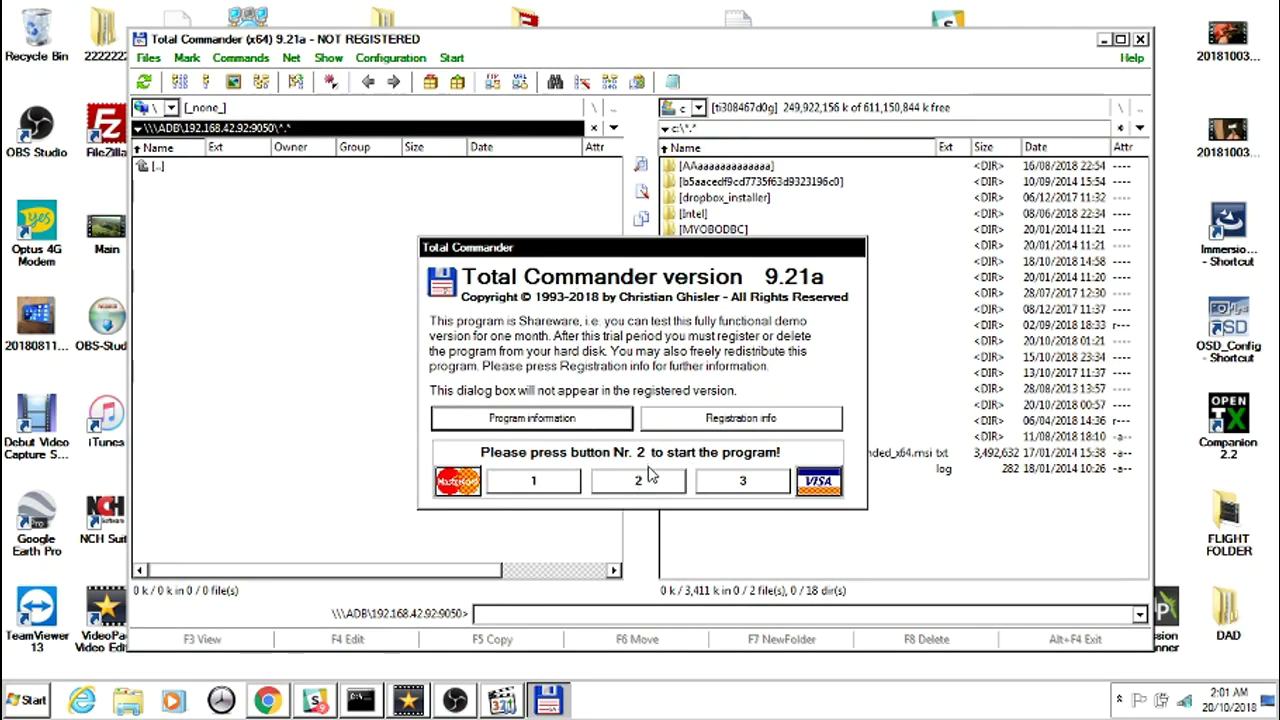
{"action": "left_click", "coordinate": [640, 482]}
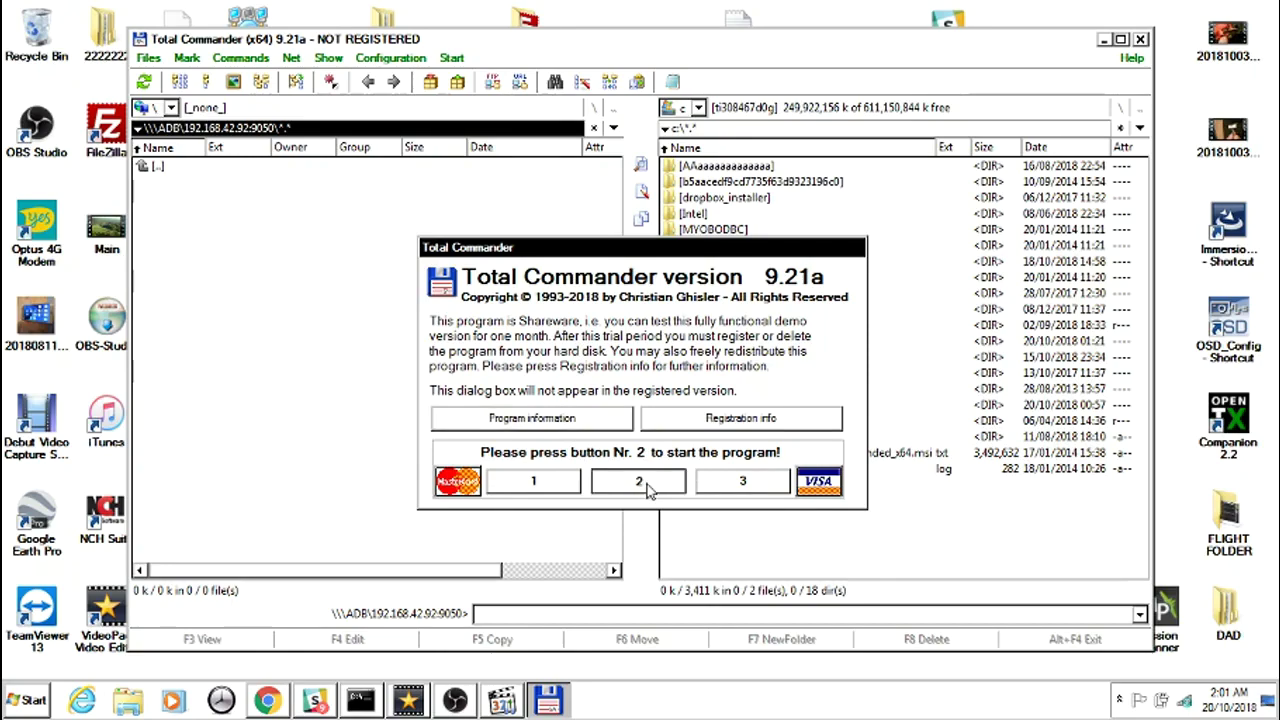
{"action": "left_click", "coordinate": [615, 128]}
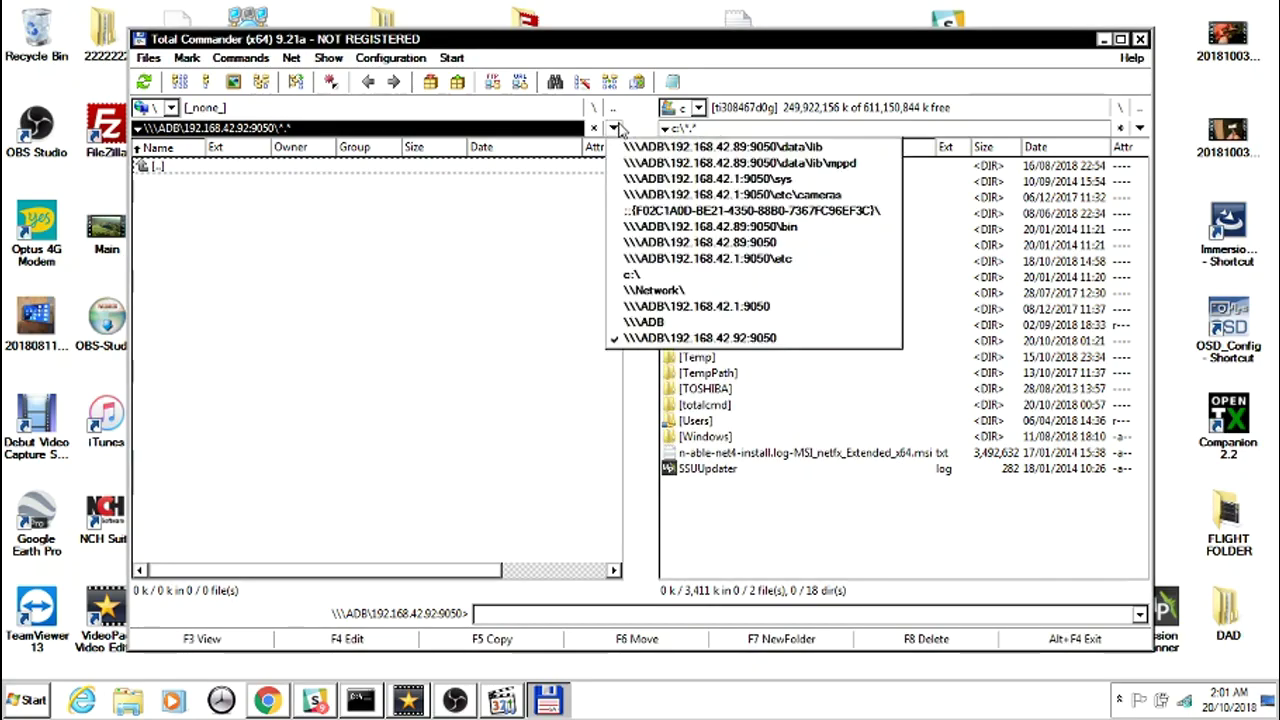
{"action": "left_click", "coordinate": [649, 291]}
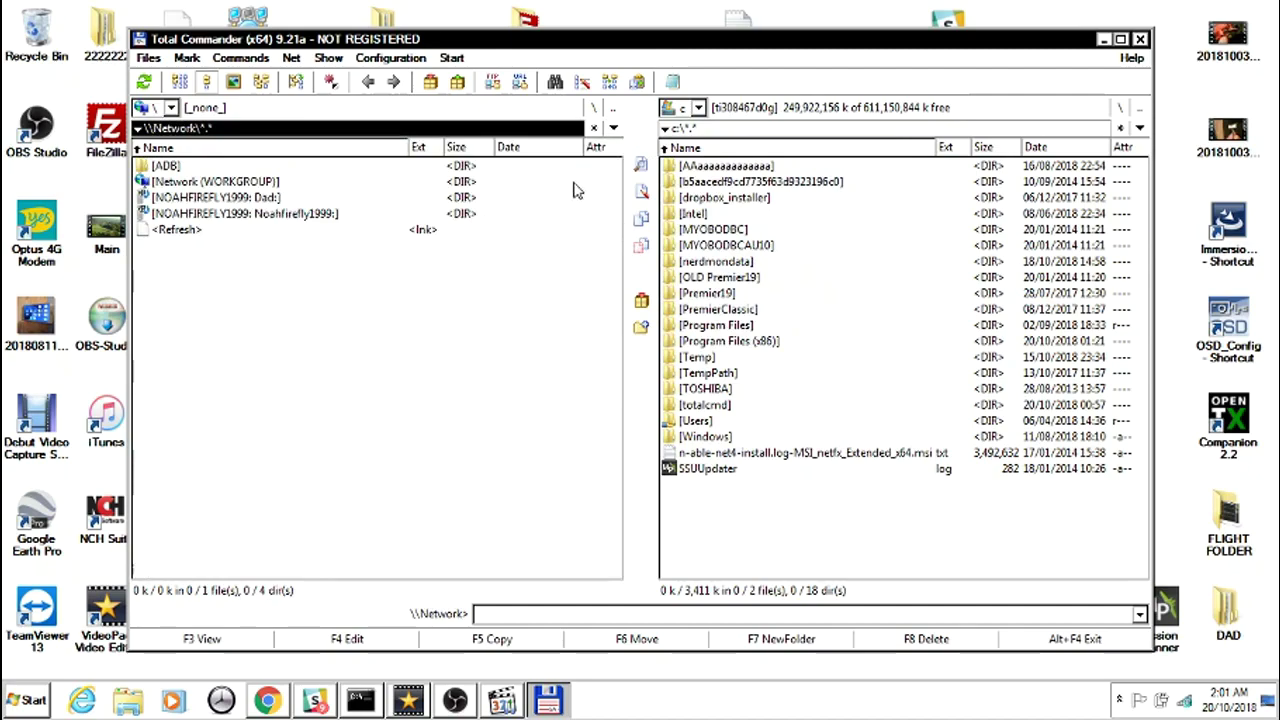
{"action": "double_click", "coordinate": [160, 166]}
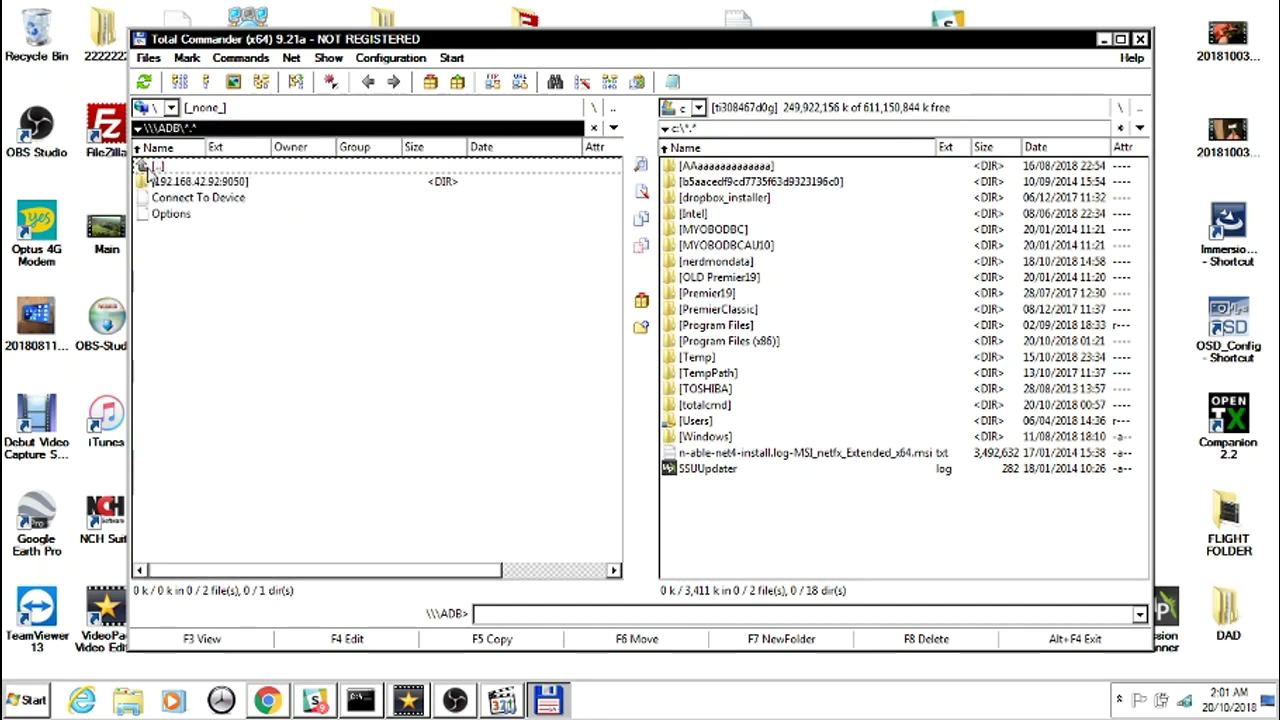
Connect the ADB plugin to the device at 192.168.42.1:9050.
{"action": "left_click", "coordinate": [204, 200]}
{"action": "double_click", "coordinate": [204, 200]}
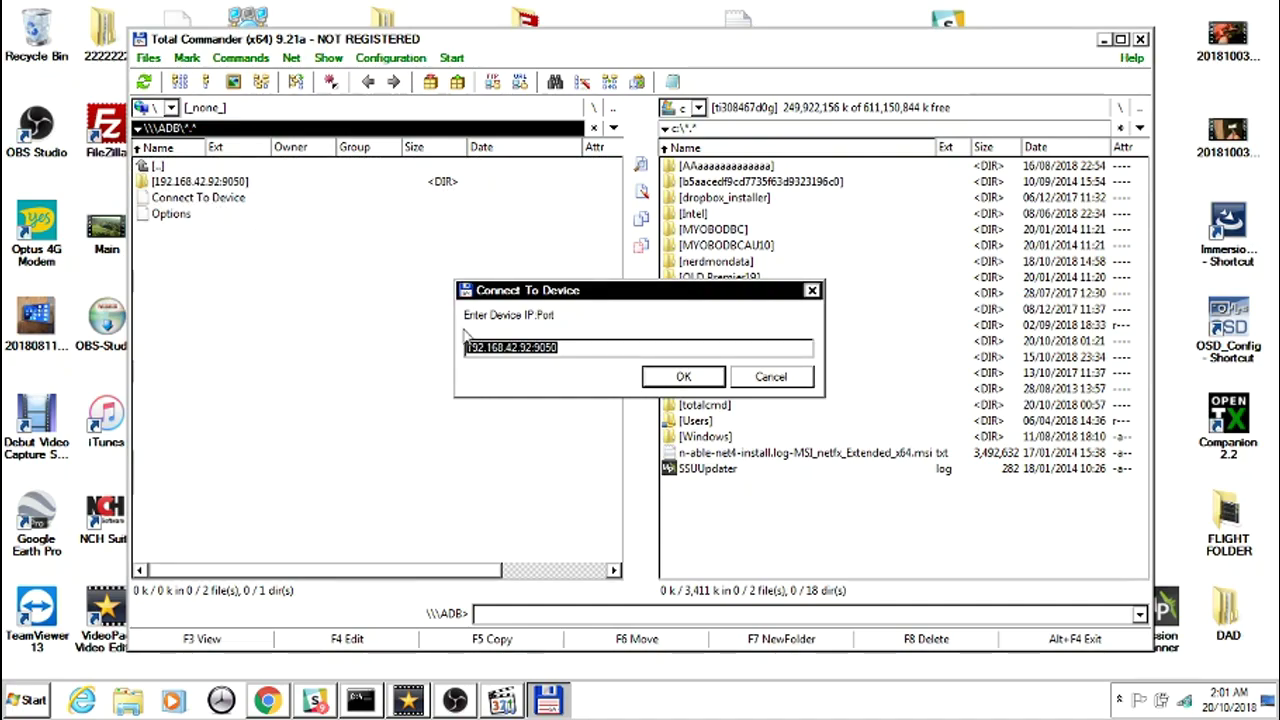
{"action": "left_click", "coordinate": [534, 350]}
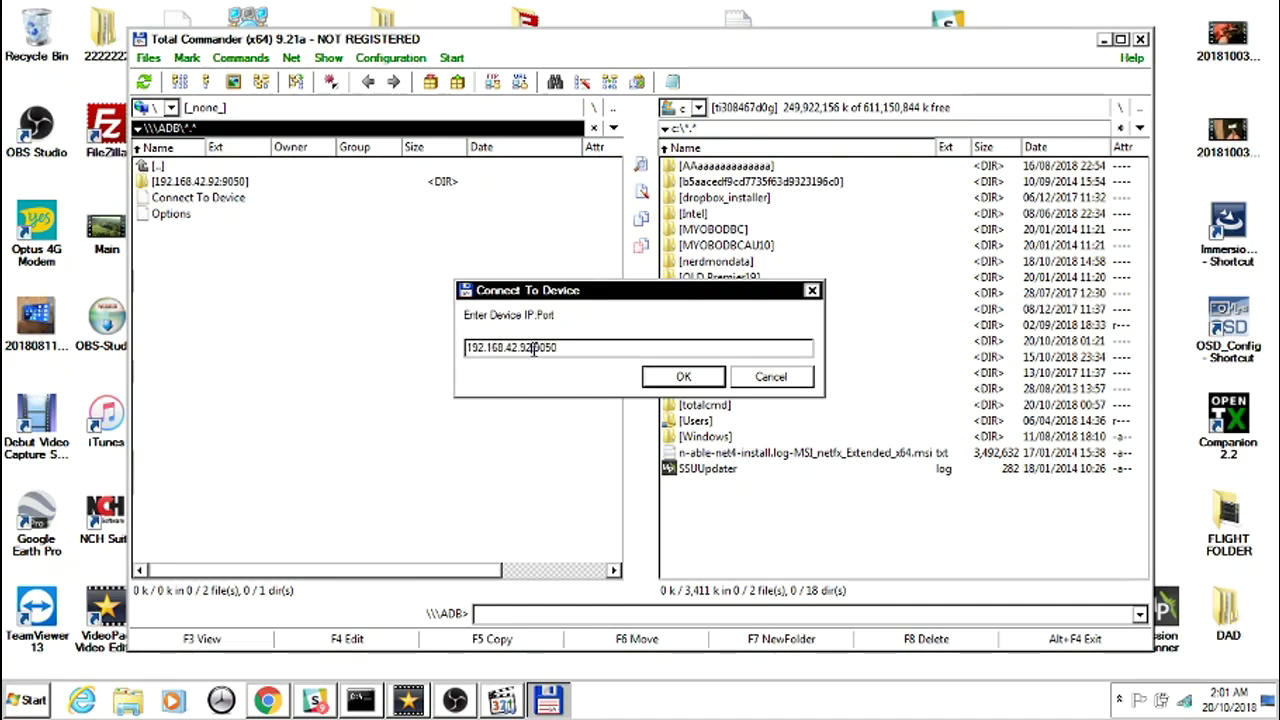
{"action": "key", "text": "BackSpace"}
{"action": "key", "text": "BackSpace"}
{"action": "key", "text": "BackSpace"}
{"action": "type", "text": "1"}
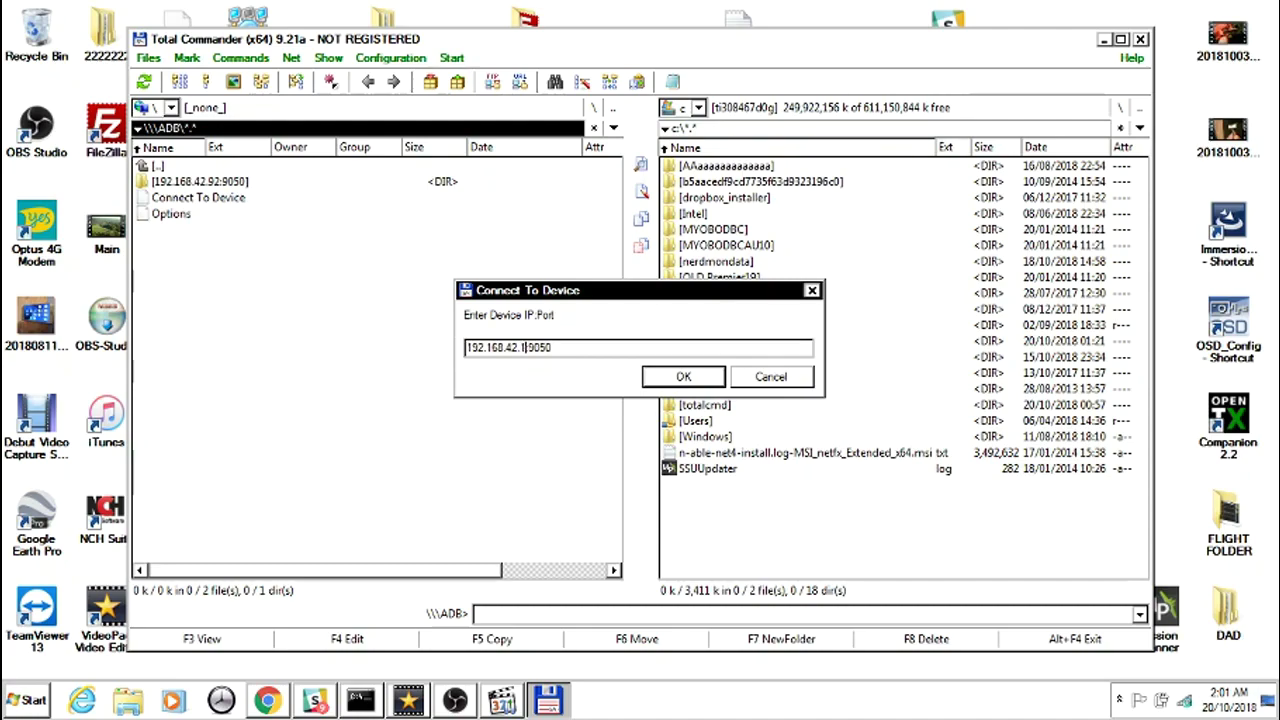
{"action": "type", "text": ":"}
{"action": "key", "text": "Return"}
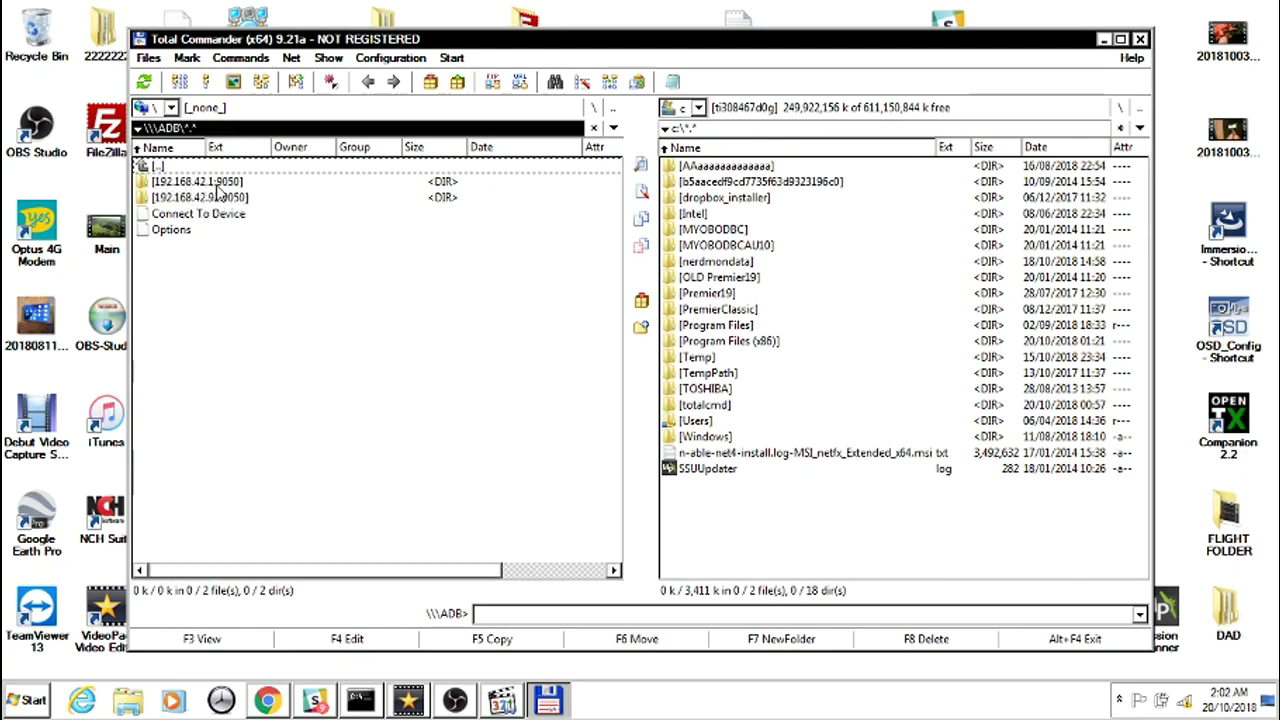
Open the etc folder of the 192.168.42.1:9050 device and view its parameters.conf file.
{"action": "double_click", "coordinate": [153, 184]}
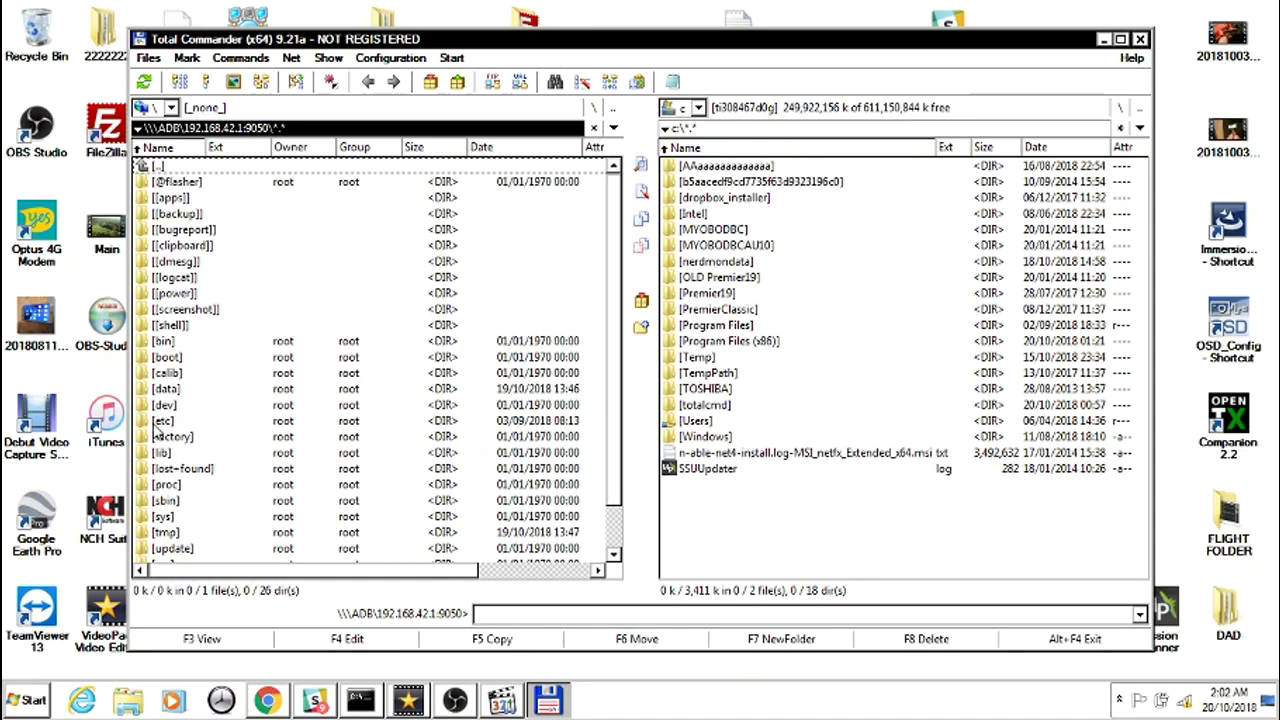
{"action": "double_click", "coordinate": [154, 424]}
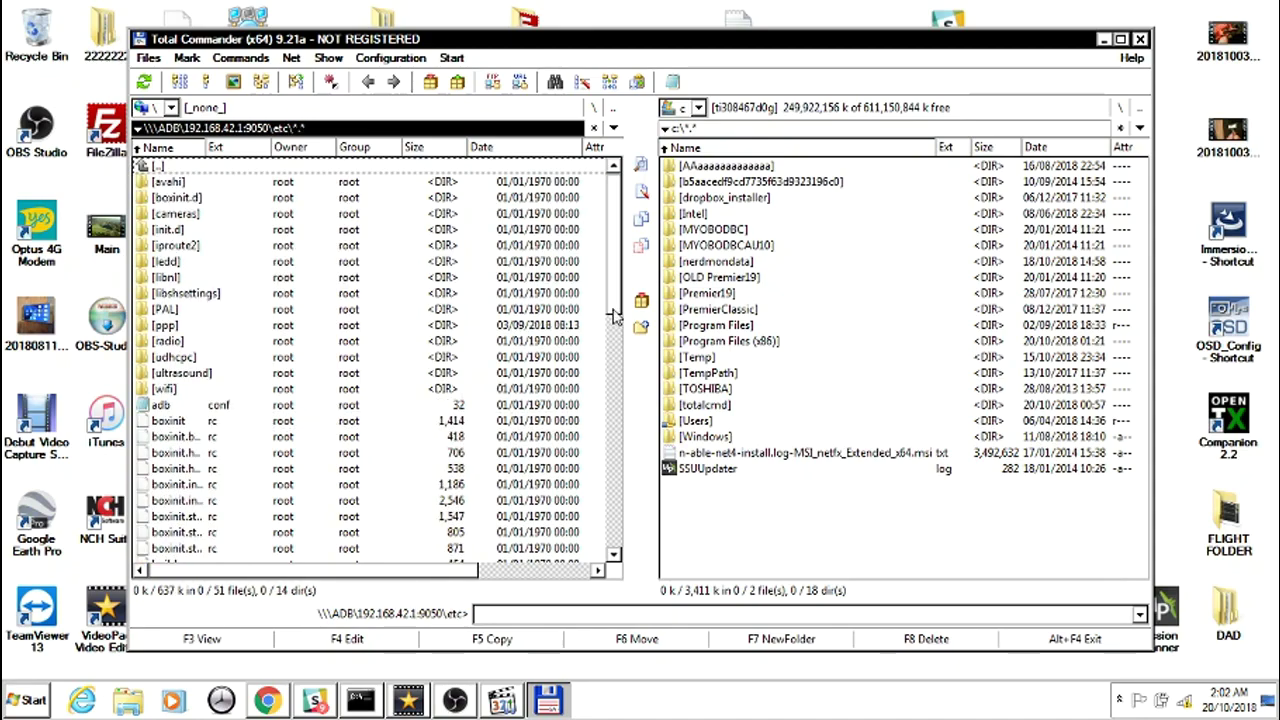
{"action": "left_click_drag", "start_coordinate": [614, 316], "coordinate": [613, 541]}
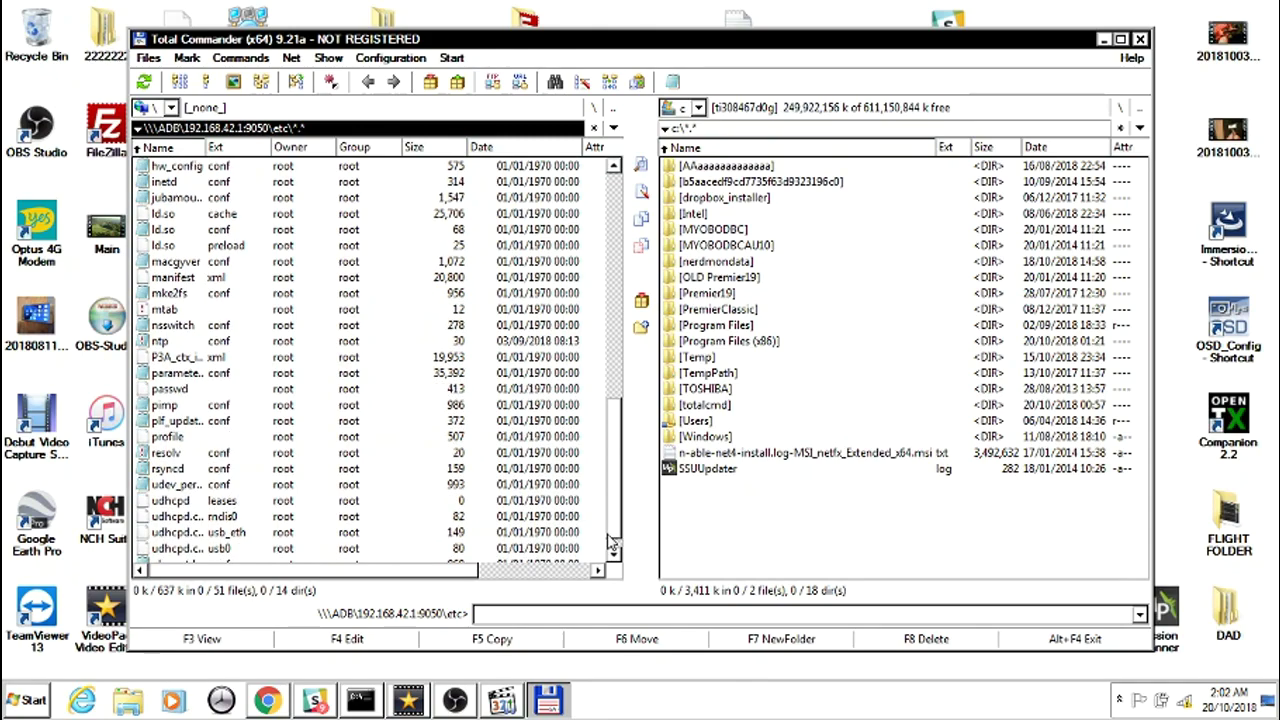
{"action": "left_click", "coordinate": [219, 373]}
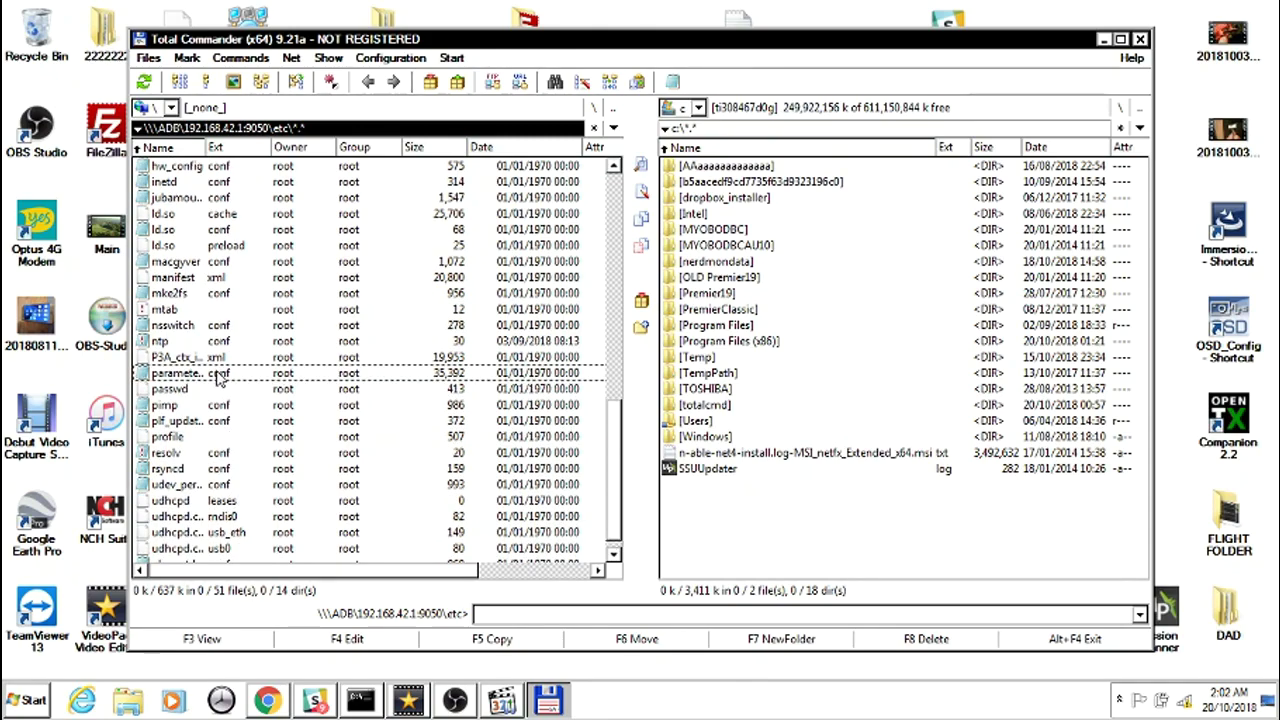
{"action": "left_click", "coordinate": [230, 646]}
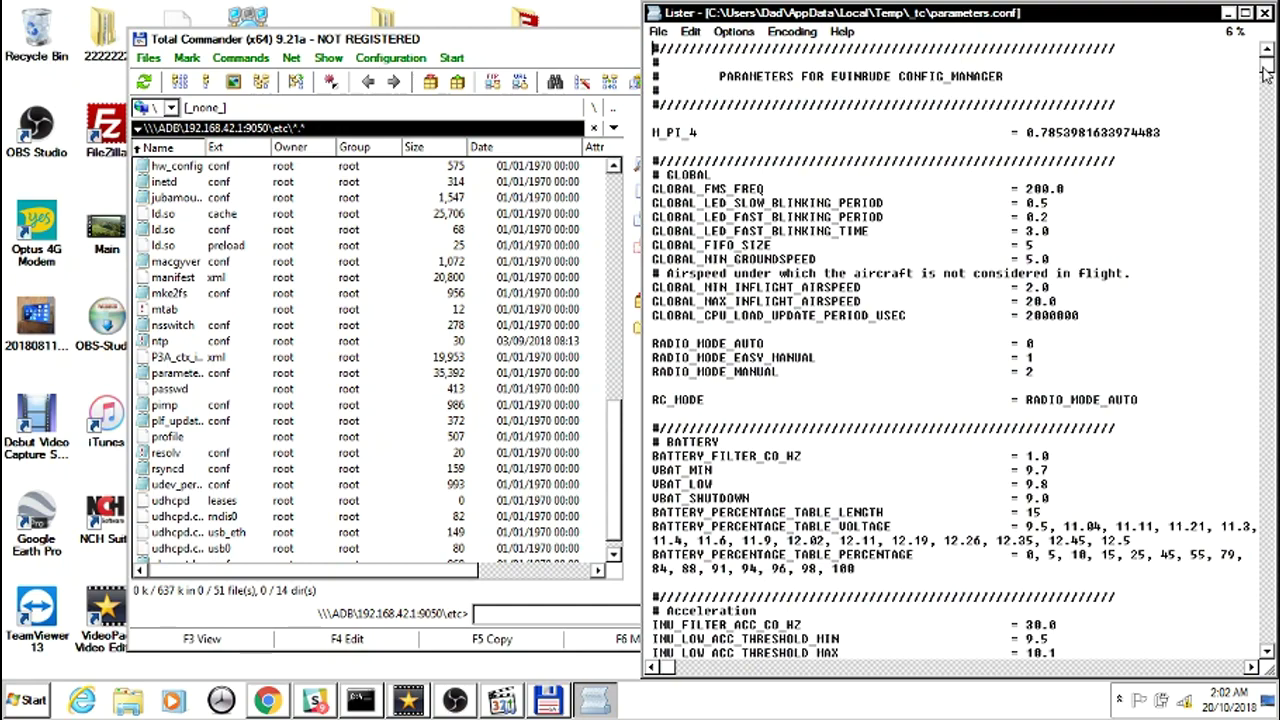
Examine the global, battery, IMU and pitot settings in parameters.conf, and close the file viewer.
{"action": "scroll", "coordinate": [1265, 75], "scroll_direction": "down", "scroll_amount": 4}
{"action": "scroll", "coordinate": [1265, 82], "scroll_direction": "down", "scroll_amount": 1}
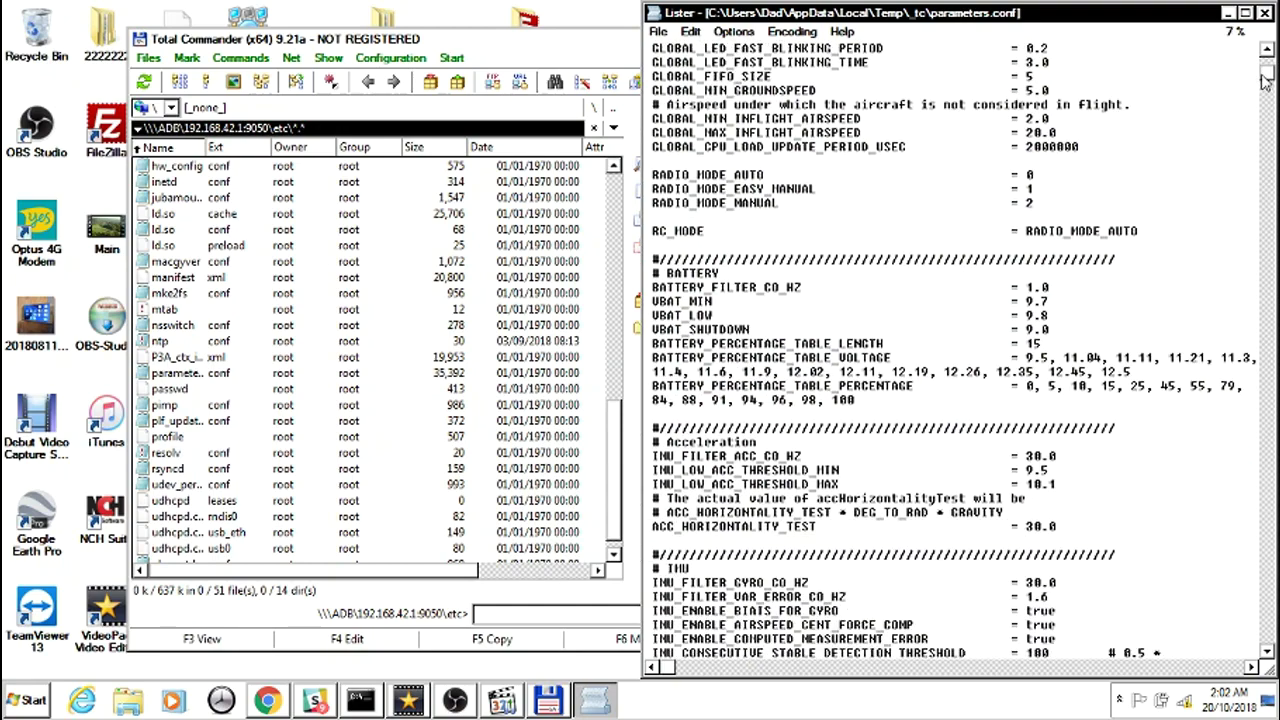
{"action": "scroll", "coordinate": [1265, 82], "scroll_direction": "down", "scroll_amount": 4}
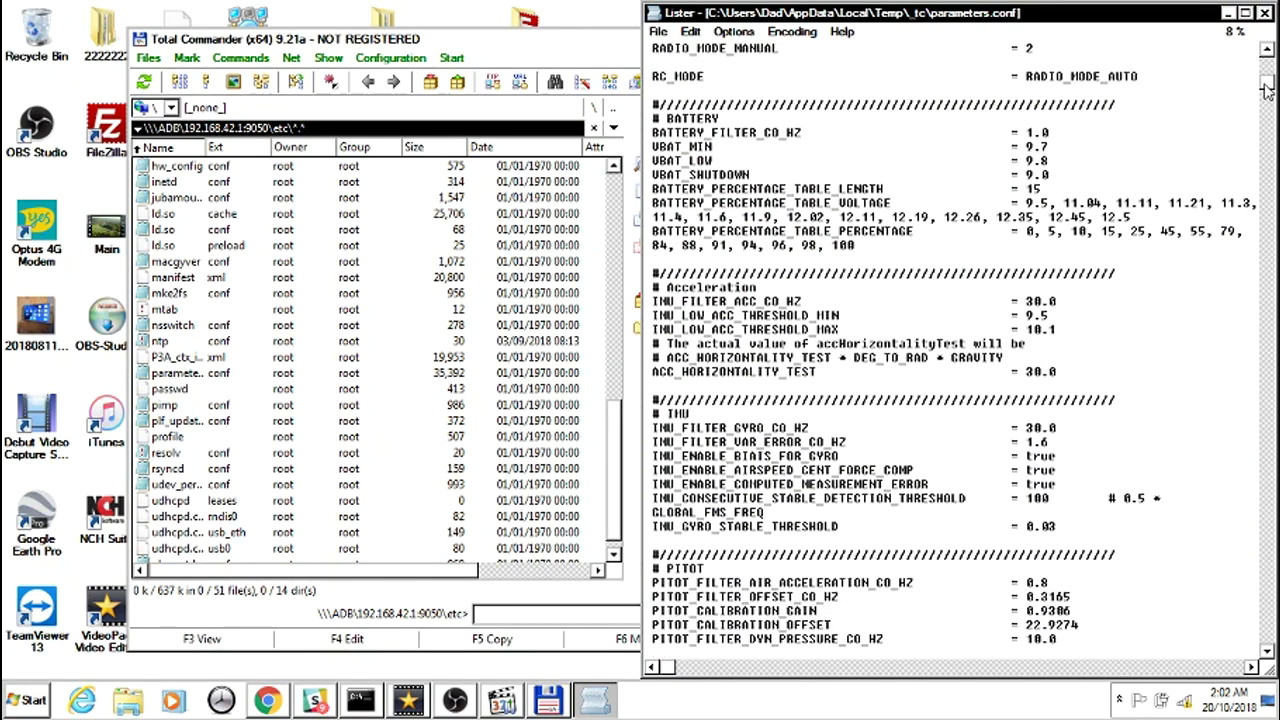
{"action": "scroll", "coordinate": [1265, 90], "scroll_direction": "down", "scroll_amount": 2}
{"action": "scroll", "coordinate": [1265, 90], "scroll_direction": "up", "scroll_amount": 2}
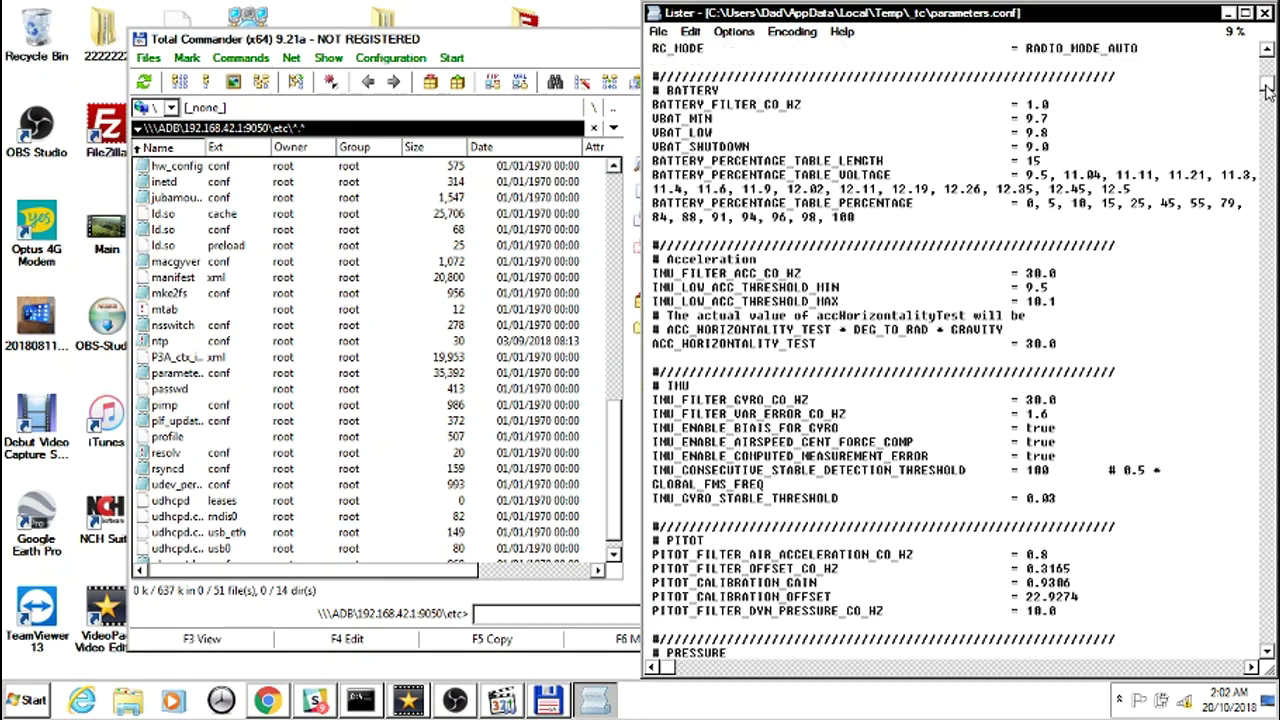
{"action": "scroll", "coordinate": [1265, 90], "scroll_direction": "down", "scroll_amount": 2}
{"action": "scroll", "coordinate": [1267, 91], "scroll_direction": "down", "scroll_amount": 1}
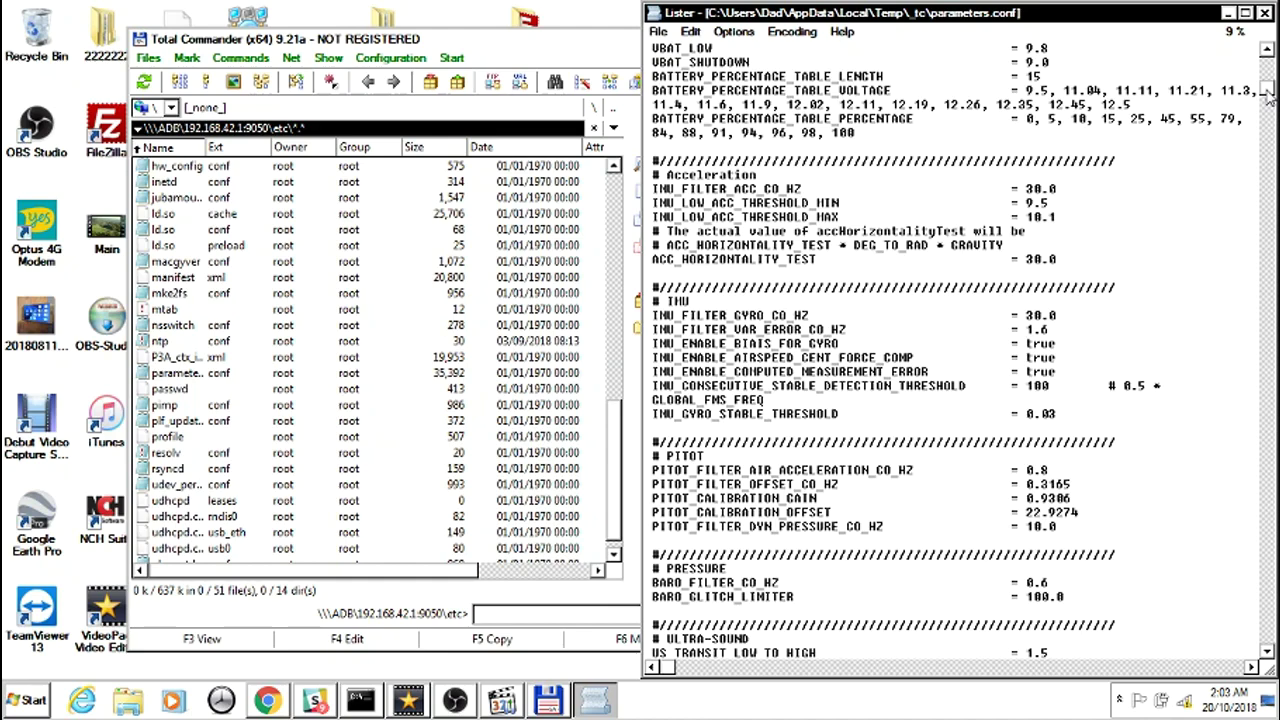
{"action": "left_click_drag", "start_coordinate": [1268, 90], "coordinate": [1267, 74]}
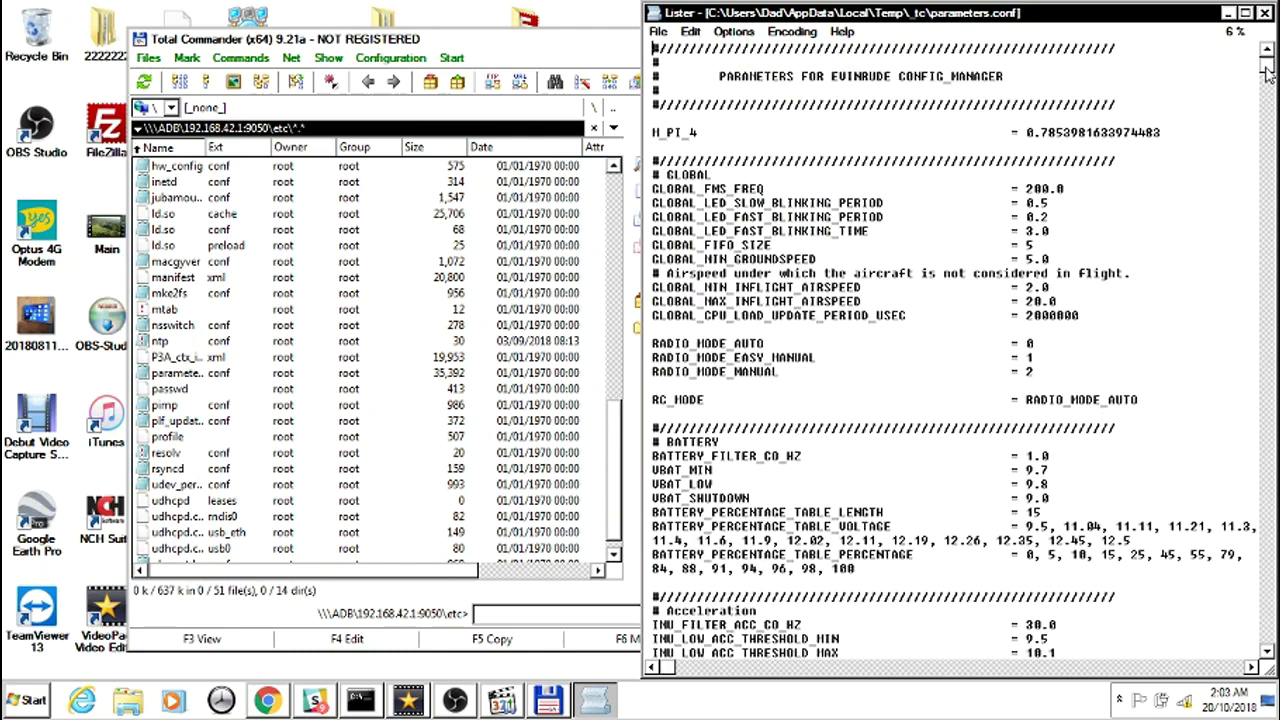
{"action": "left_click", "coordinate": [1265, 13]}
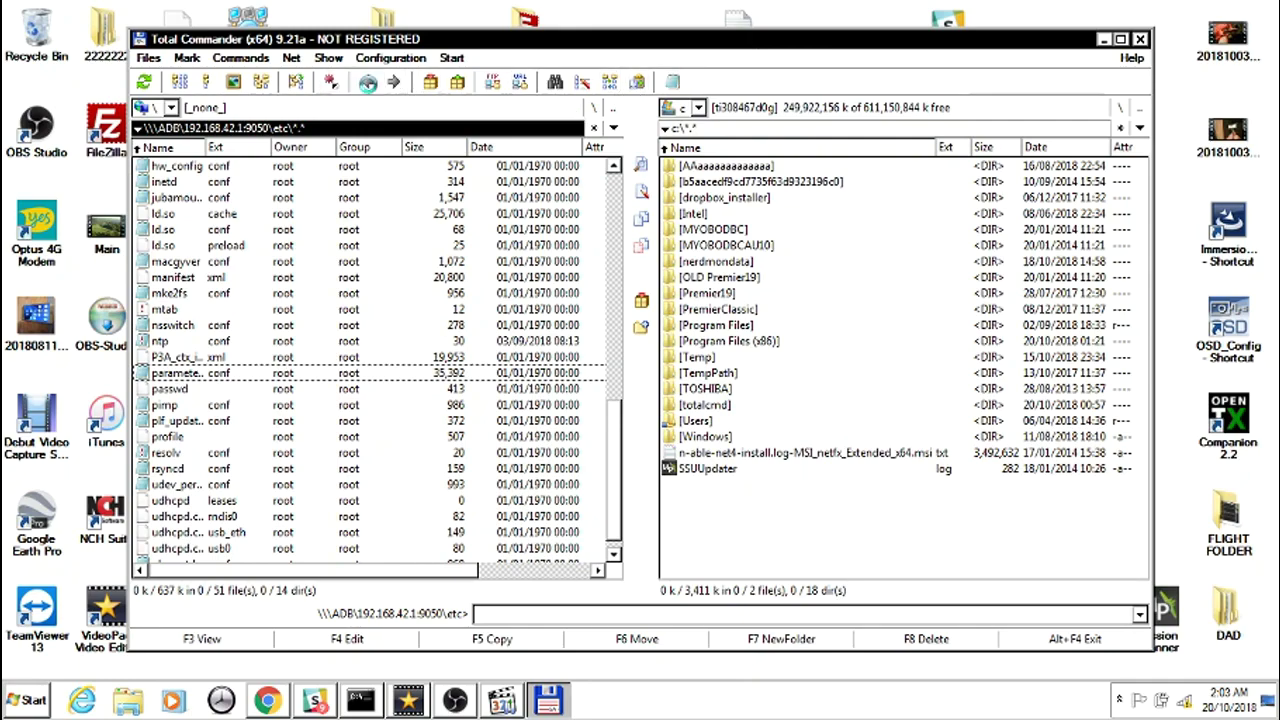
Look through the root folders of the 192.168.42.1:9050 device and return to the ADB device list.
{"action": "left_click", "coordinate": [369, 84]}
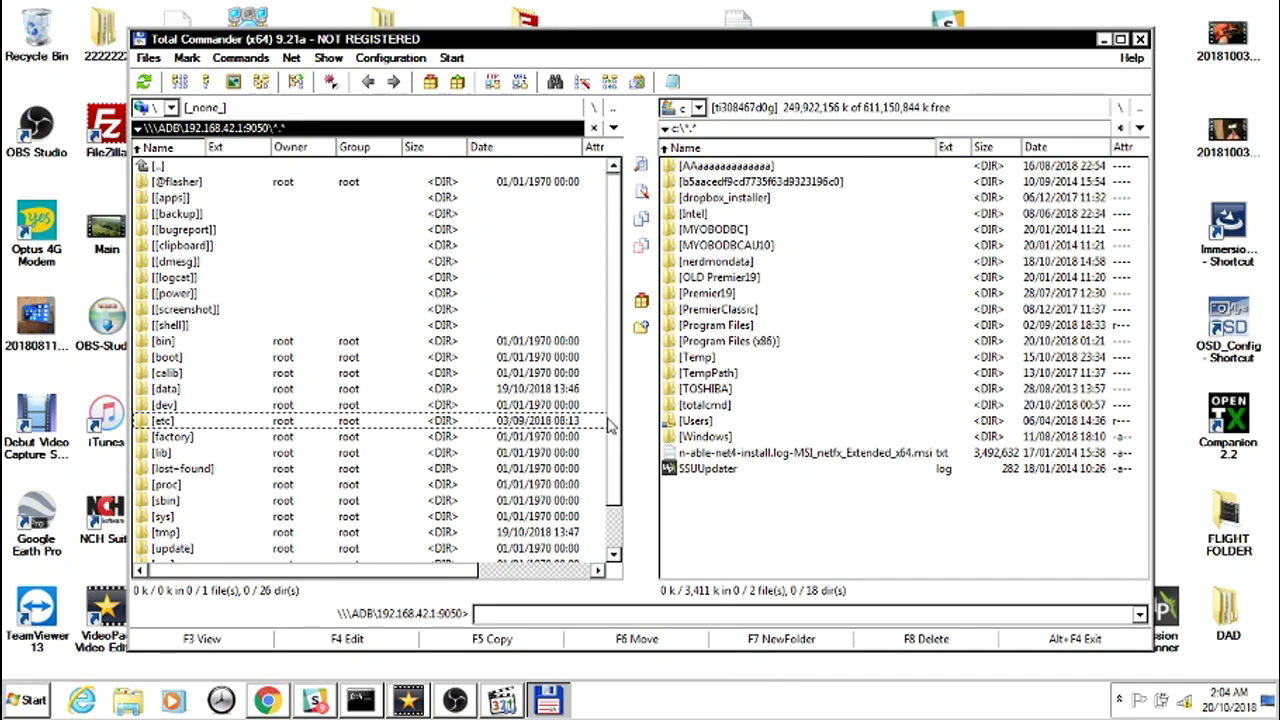
{"action": "scroll", "coordinate": [610, 428], "scroll_direction": "down", "scroll_amount": 1}
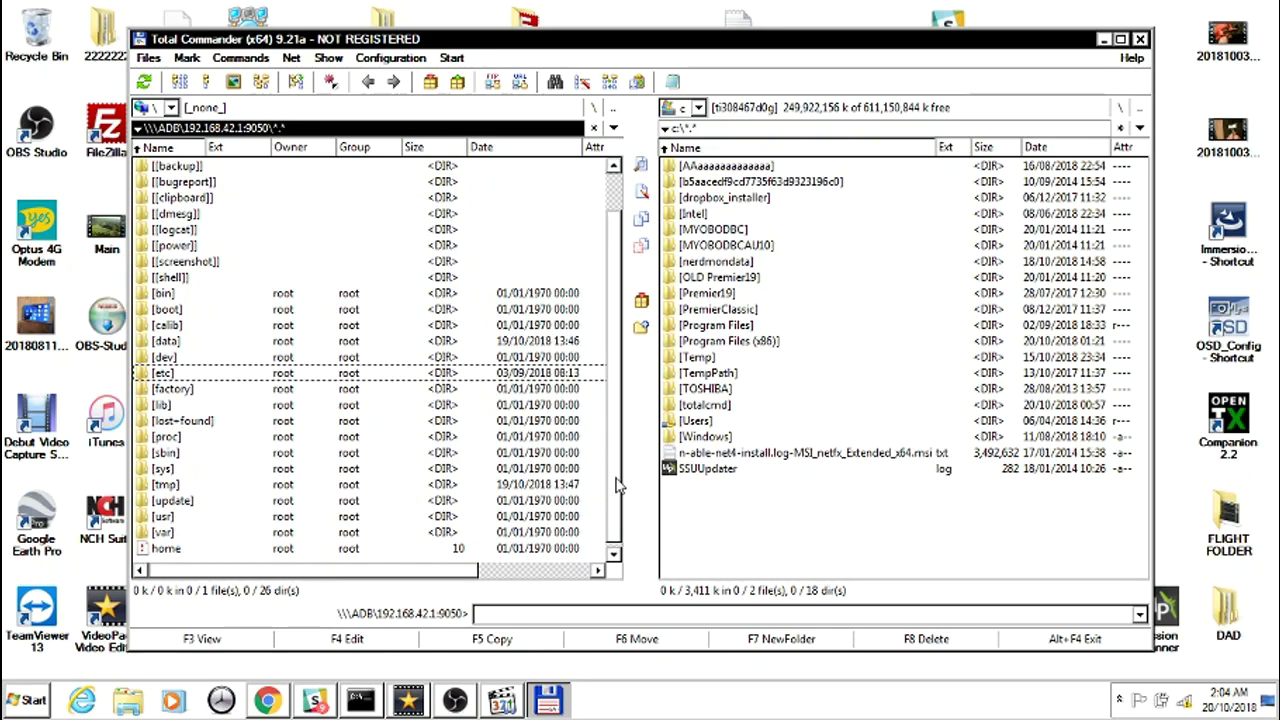
{"action": "scroll", "coordinate": [622, 485], "scroll_direction": "up", "scroll_amount": 1}
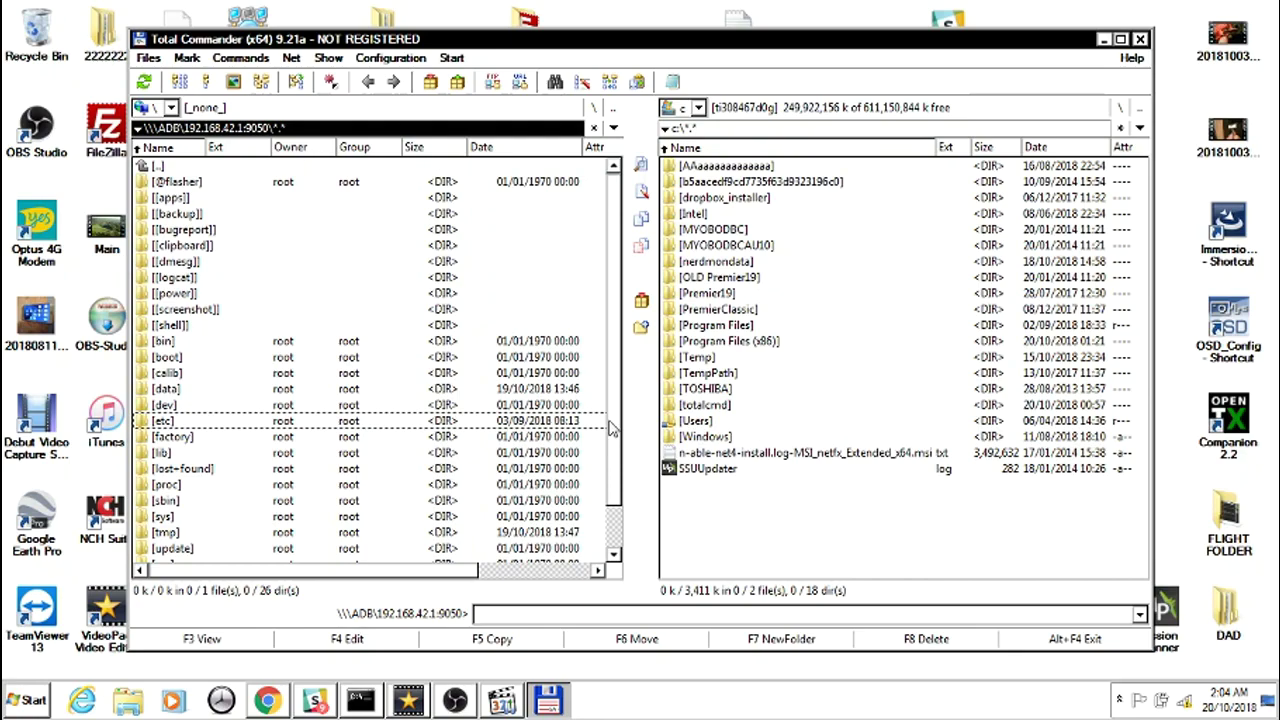
{"action": "scroll", "coordinate": [606, 531], "scroll_direction": "down", "scroll_amount": 1}
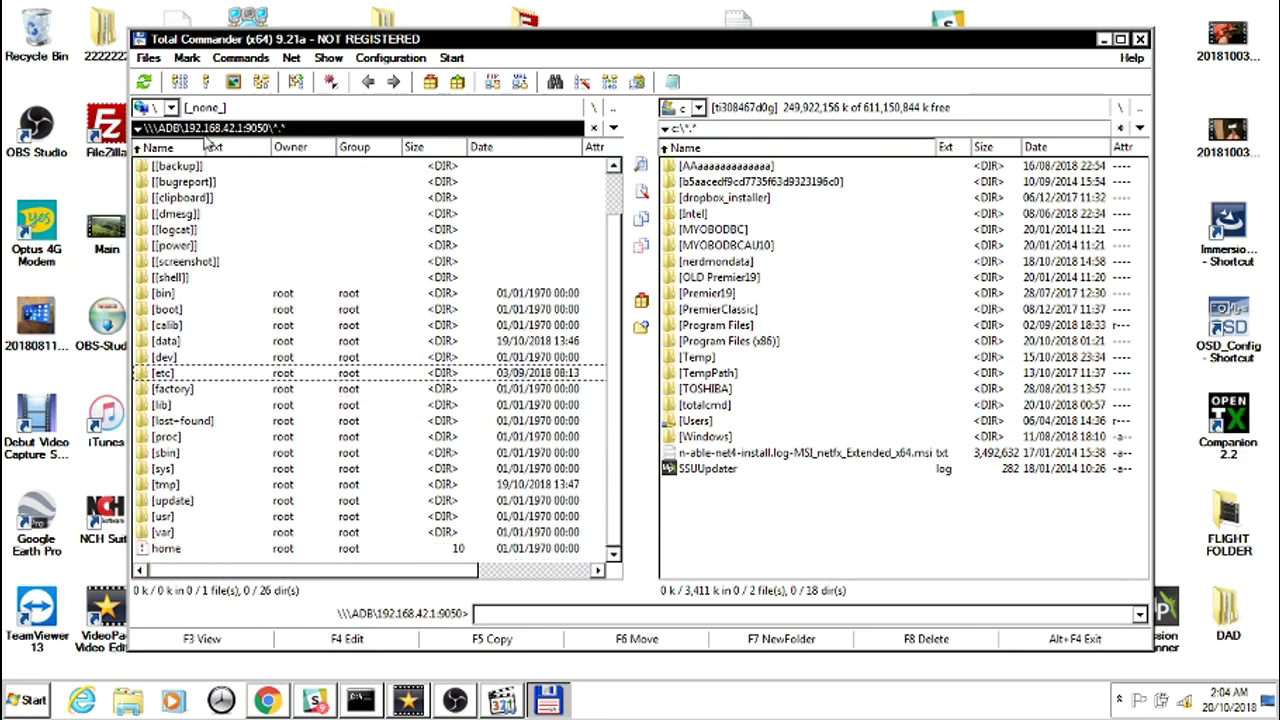
{"action": "left_click", "coordinate": [369, 83]}
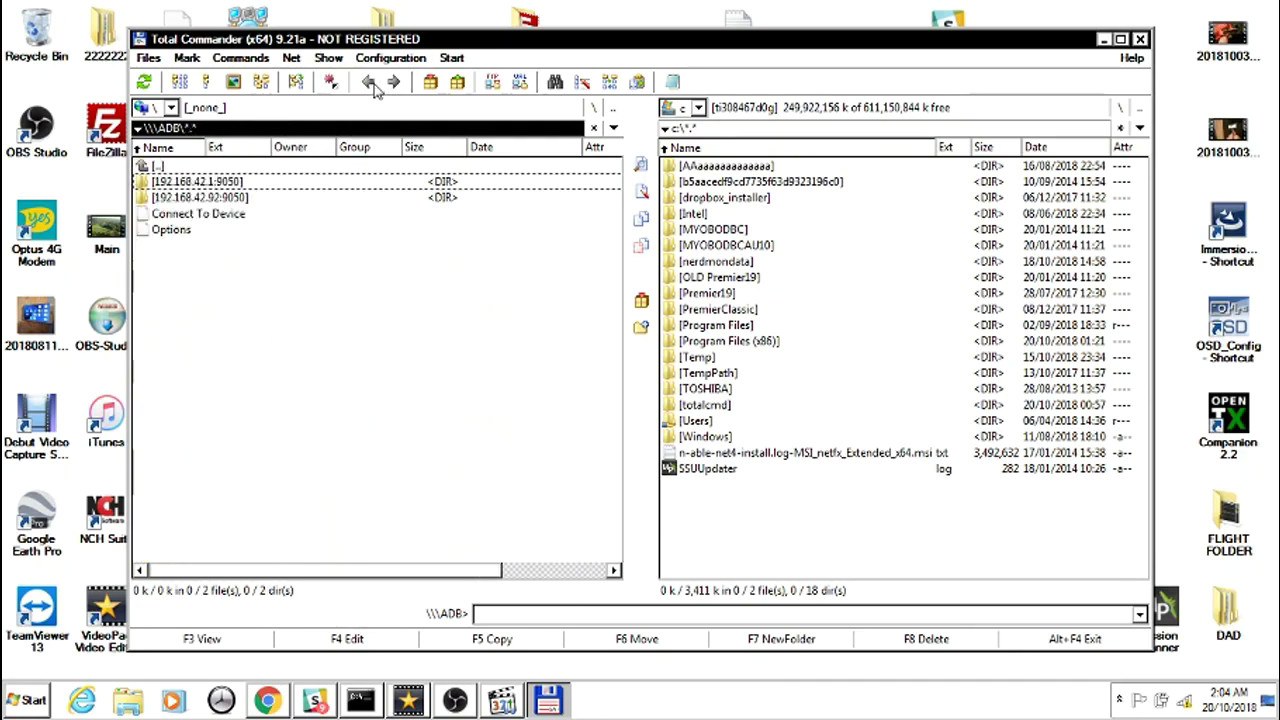
Open the 192.168.42.92:9050 device and look through its root folders.
{"action": "double_click", "coordinate": [214, 199]}
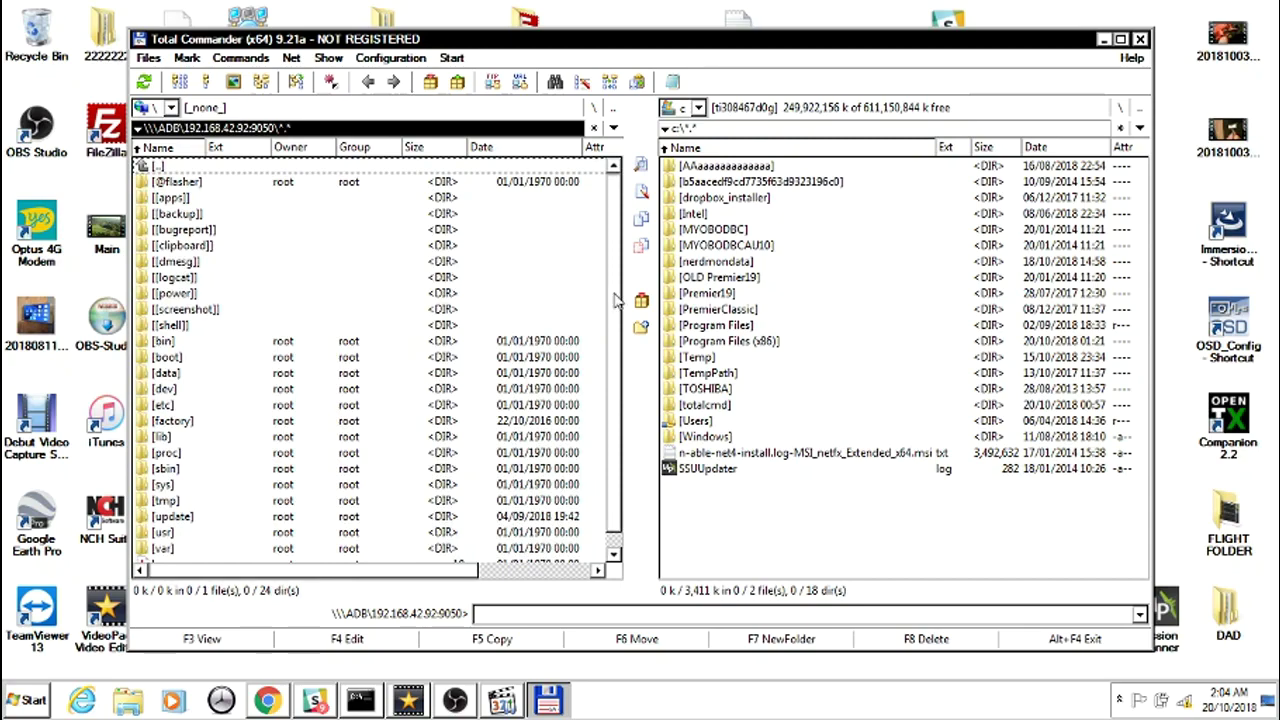
{"action": "scroll", "coordinate": [614, 352], "scroll_direction": "down", "scroll_amount": 1}
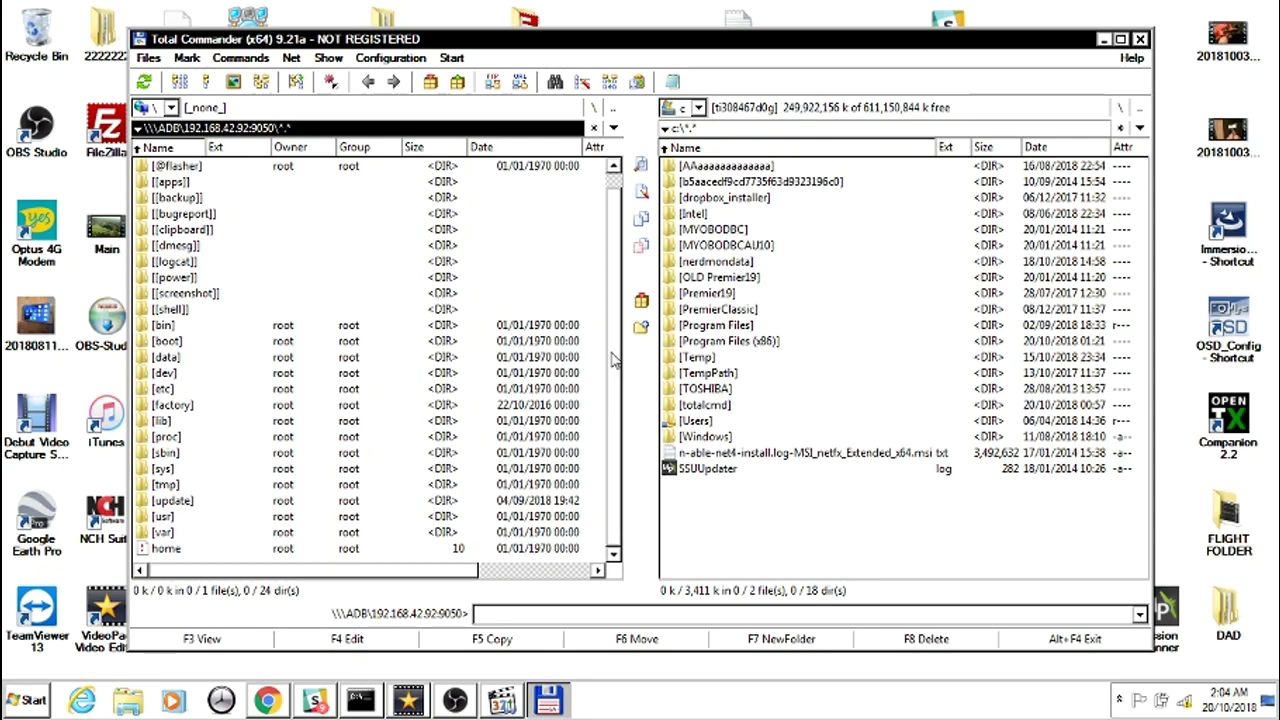
{"action": "scroll", "coordinate": [614, 345], "scroll_direction": "up", "scroll_amount": 1}
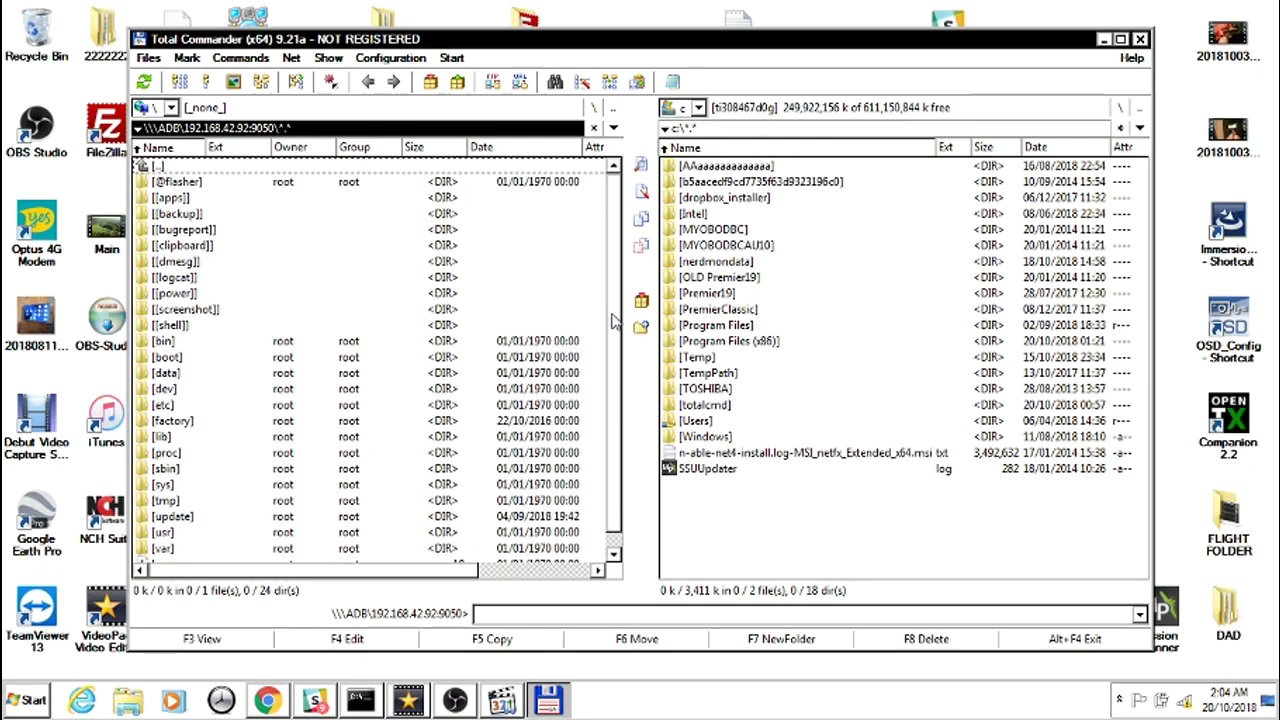